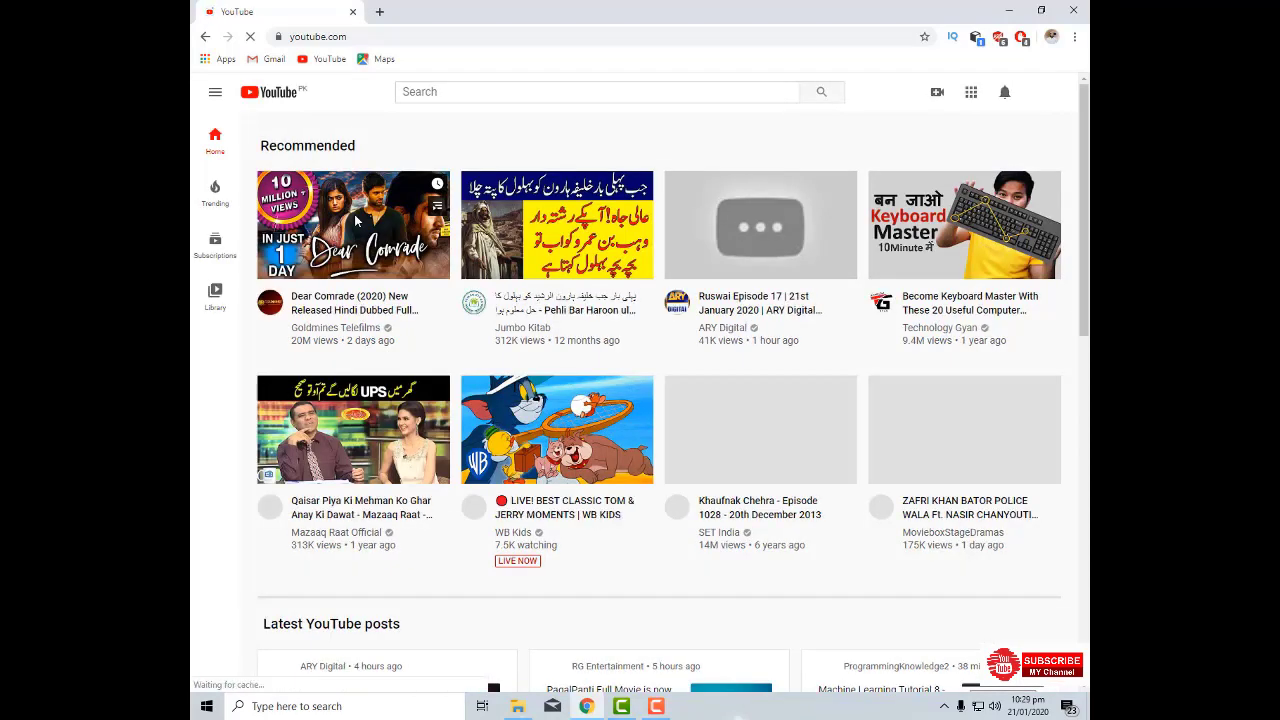
- Open the recommended YouTube video "Qaisar Piya Ki Mehman Ko Ghar Anay Ki Dawat" and pause its playback
{"action": "left_click", "coordinate": [383, 433]}
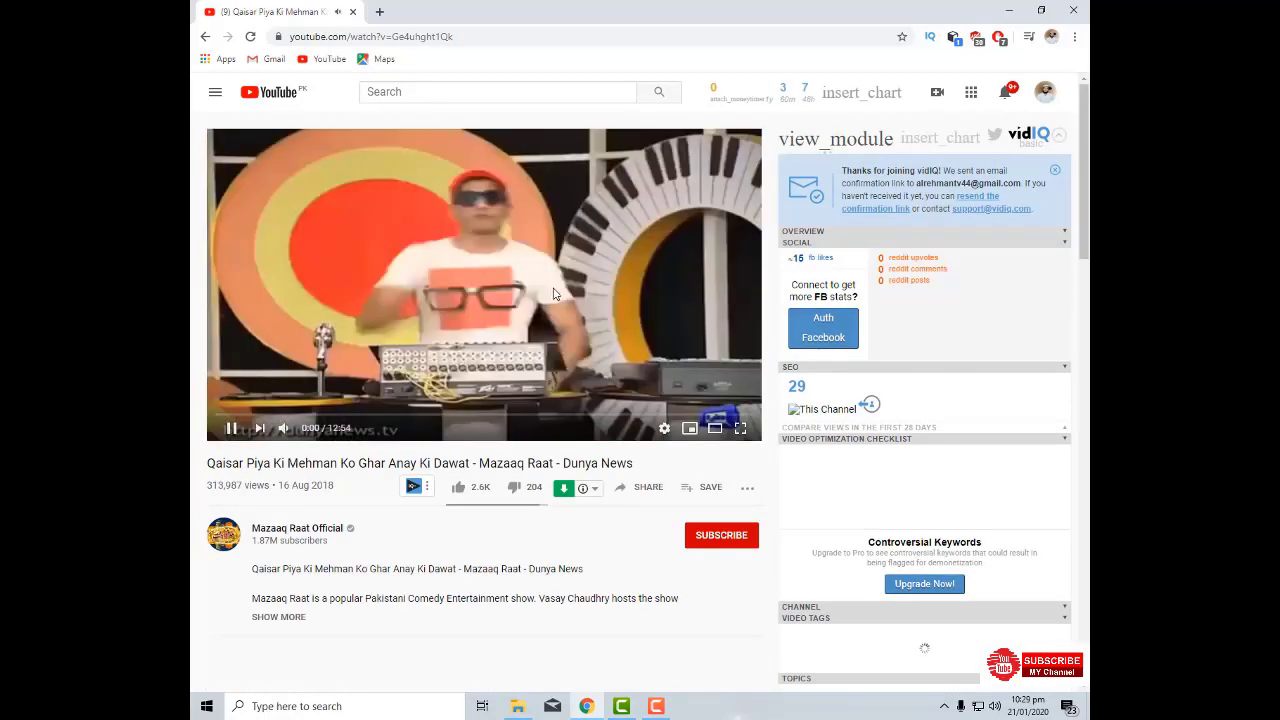
{"action": "left_click", "coordinate": [692, 132]}
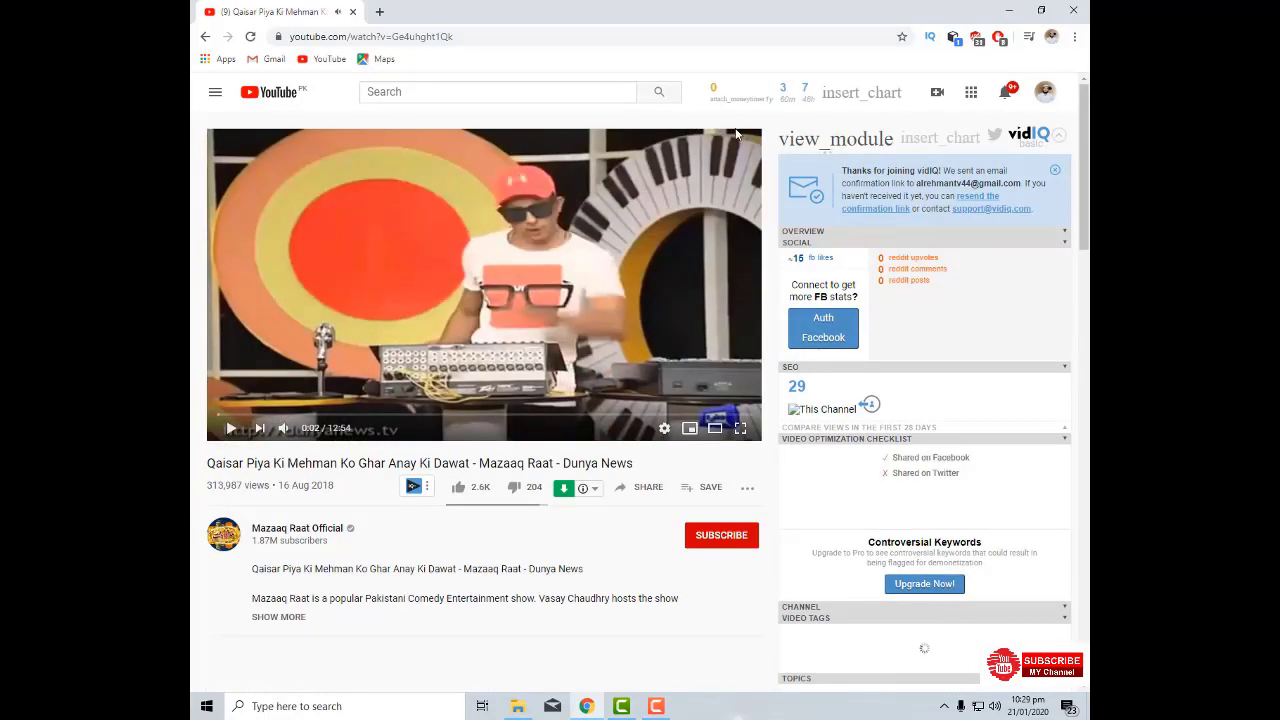
{"action": "left_click", "coordinate": [985, 30]}
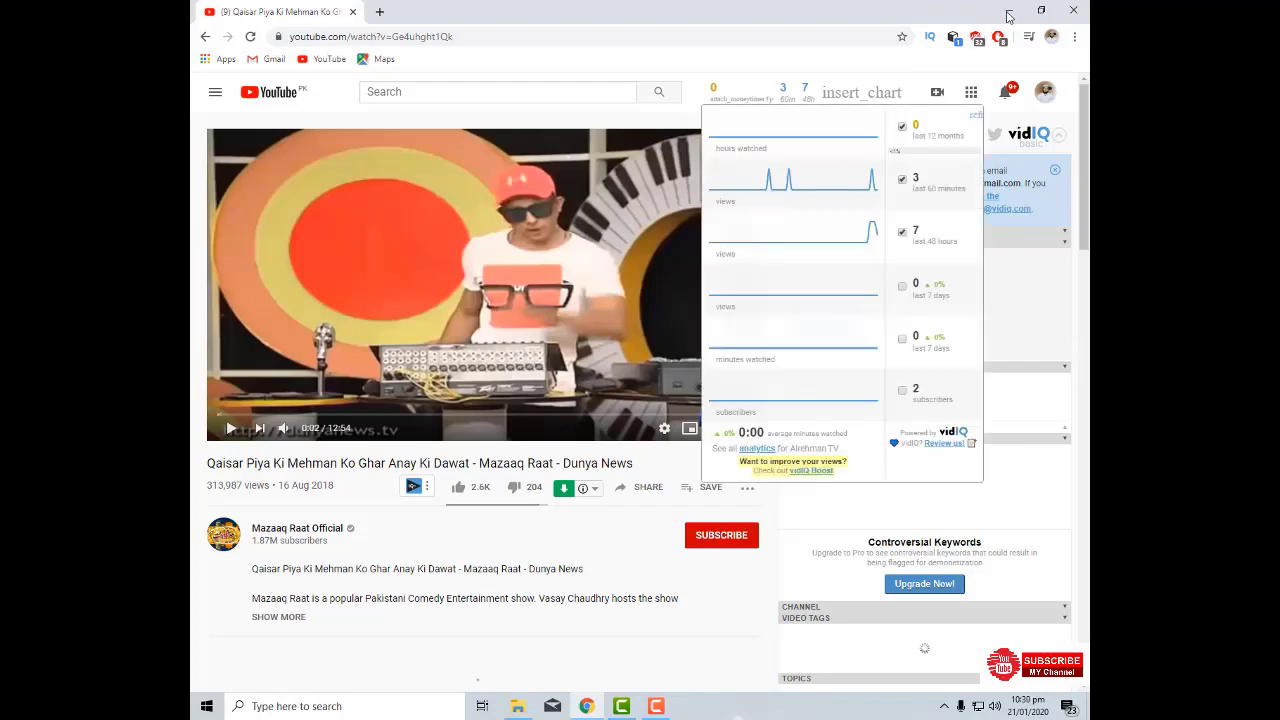
- Minimize the browser window showing the video and refresh the desktop twice
{"action": "left_click", "coordinate": [1009, 10]}
{"action": "right_click", "coordinate": [617, 152]}
{"action": "left_click", "coordinate": [654, 192]}
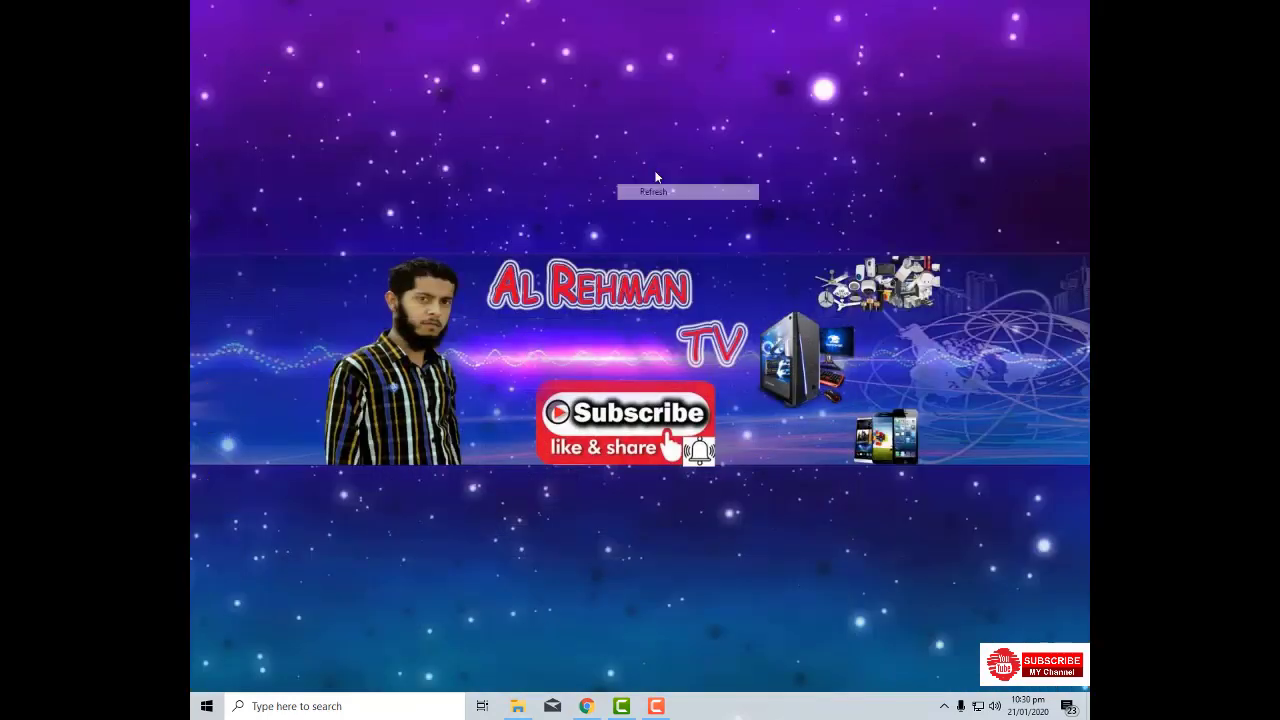
{"action": "right_click", "coordinate": [635, 142]}
{"action": "left_click", "coordinate": [657, 190]}
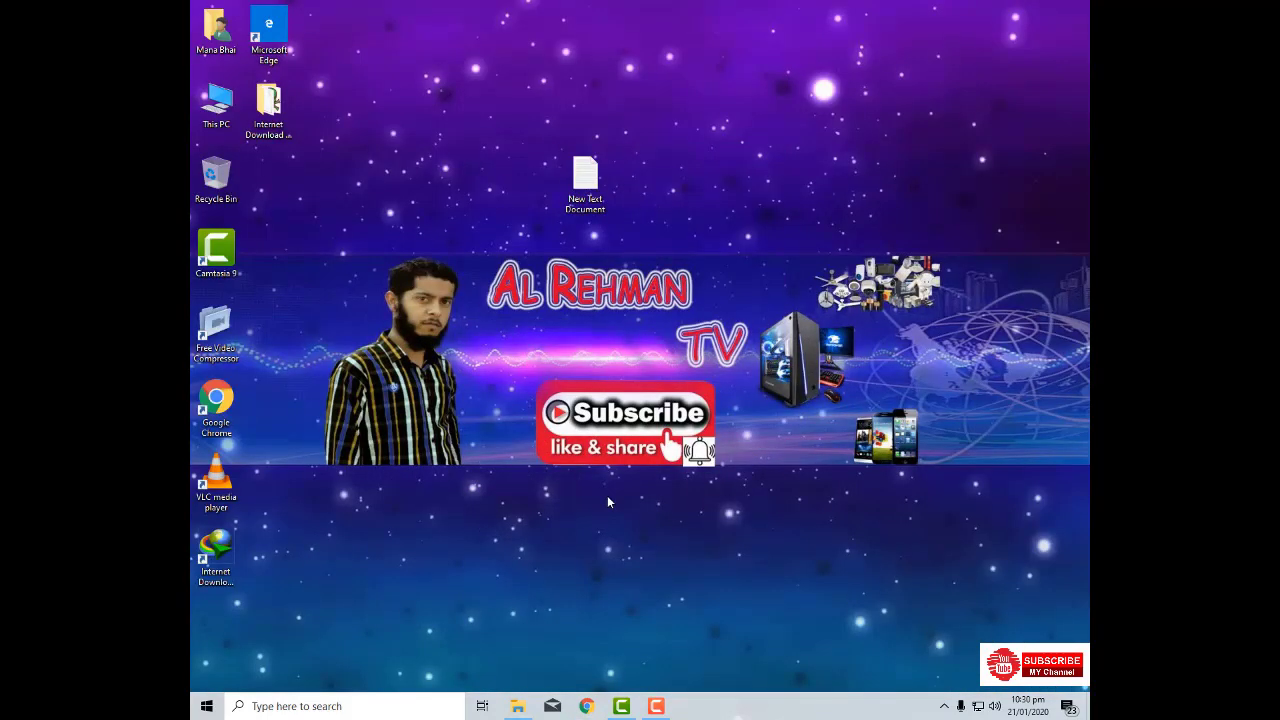
{"action": "left_click", "coordinate": [587, 706]}
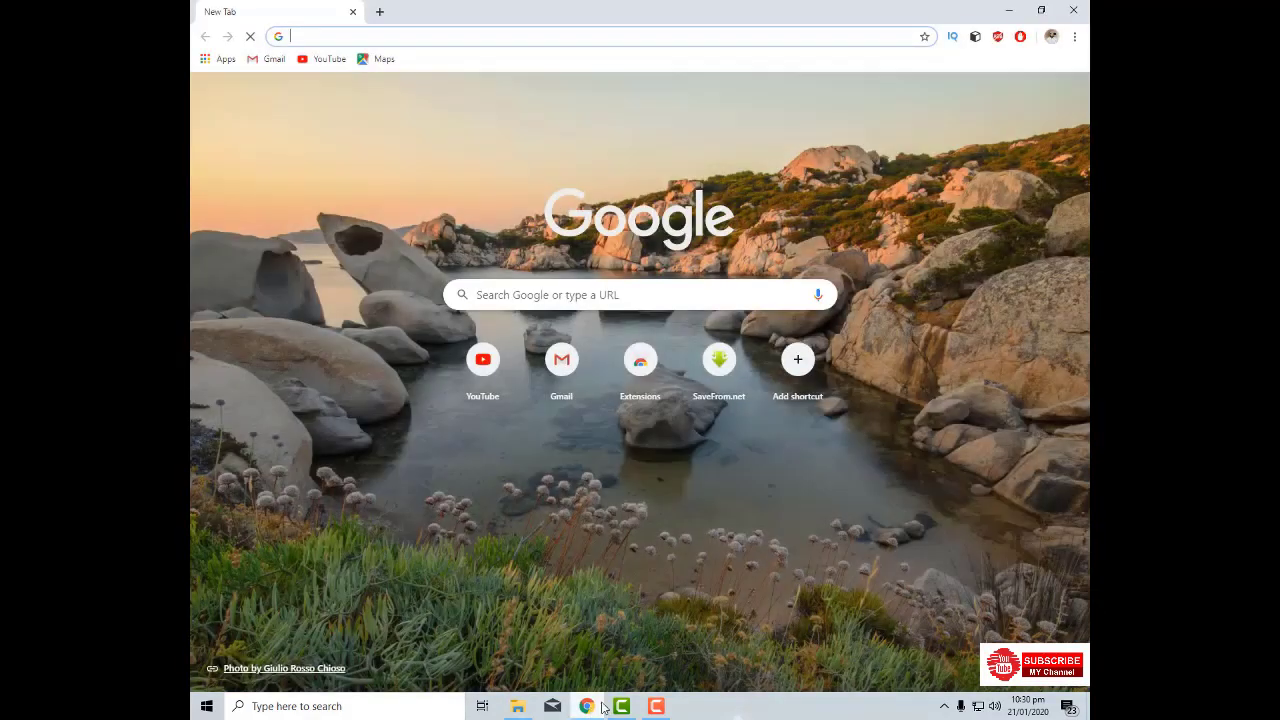
{"action": "type", "text": "in"}
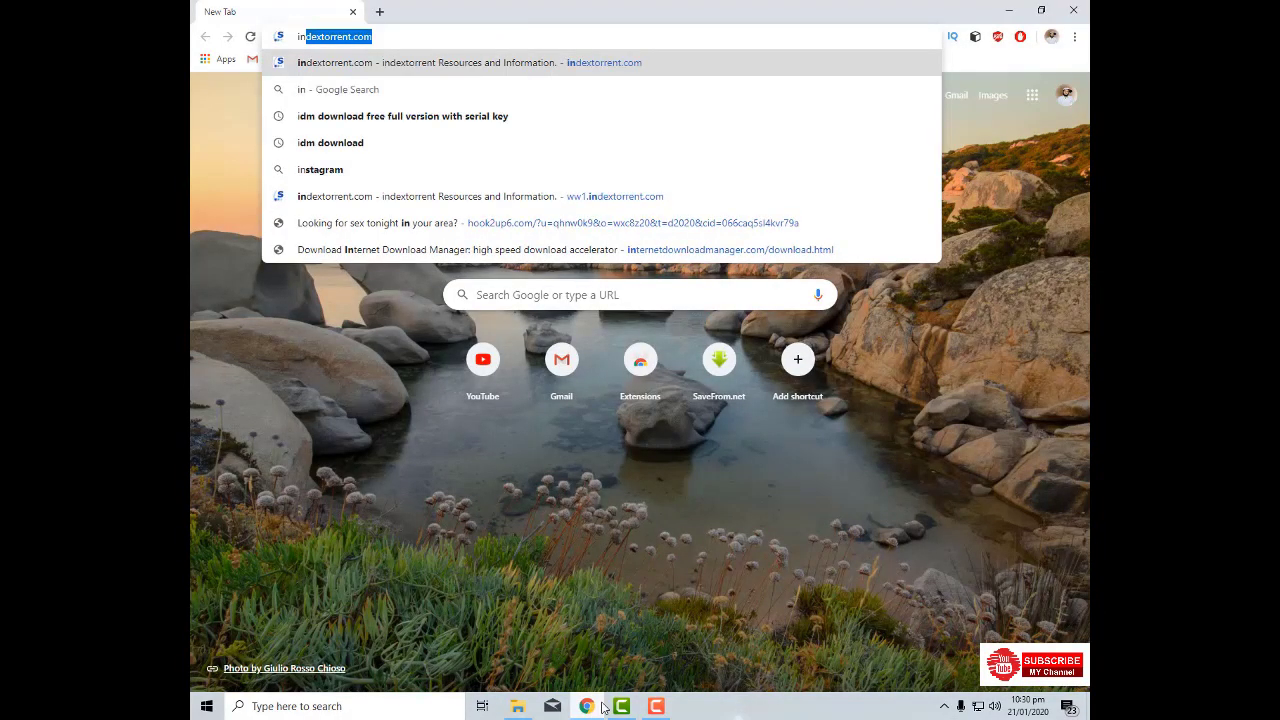
{"action": "type", "text": "ternet"}
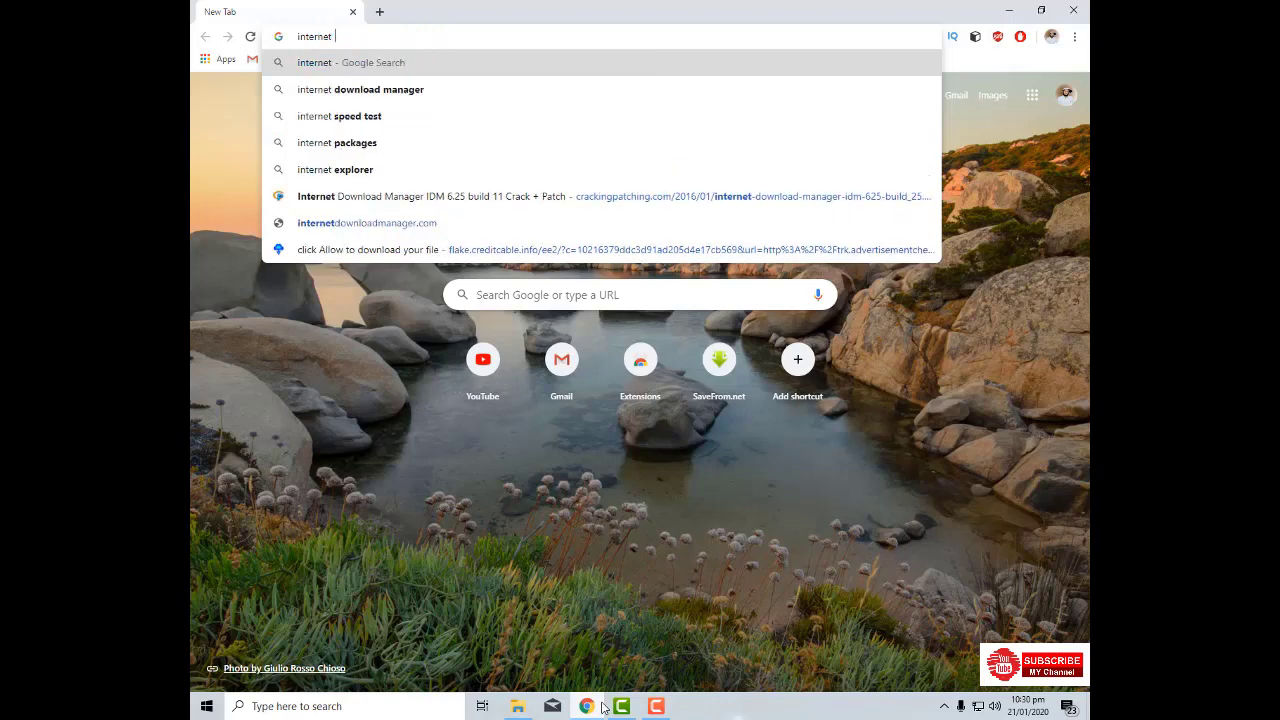
{"action": "key", "text": "Down"}
{"action": "key", "text": "End"}
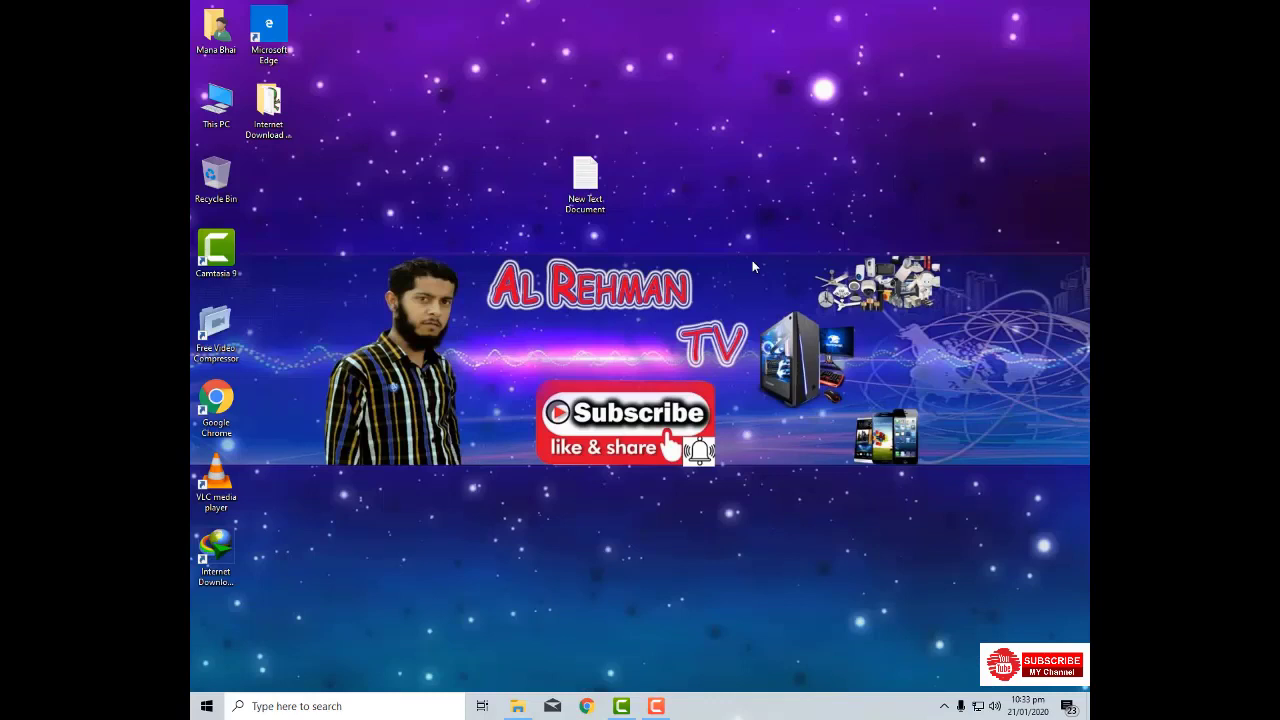
- Search Google in Chrome for "internet download manager filehippo" and open the FileHippo.com result for Internet Download Manager (IDM)
{"action": "left_click", "coordinate": [587, 706]}
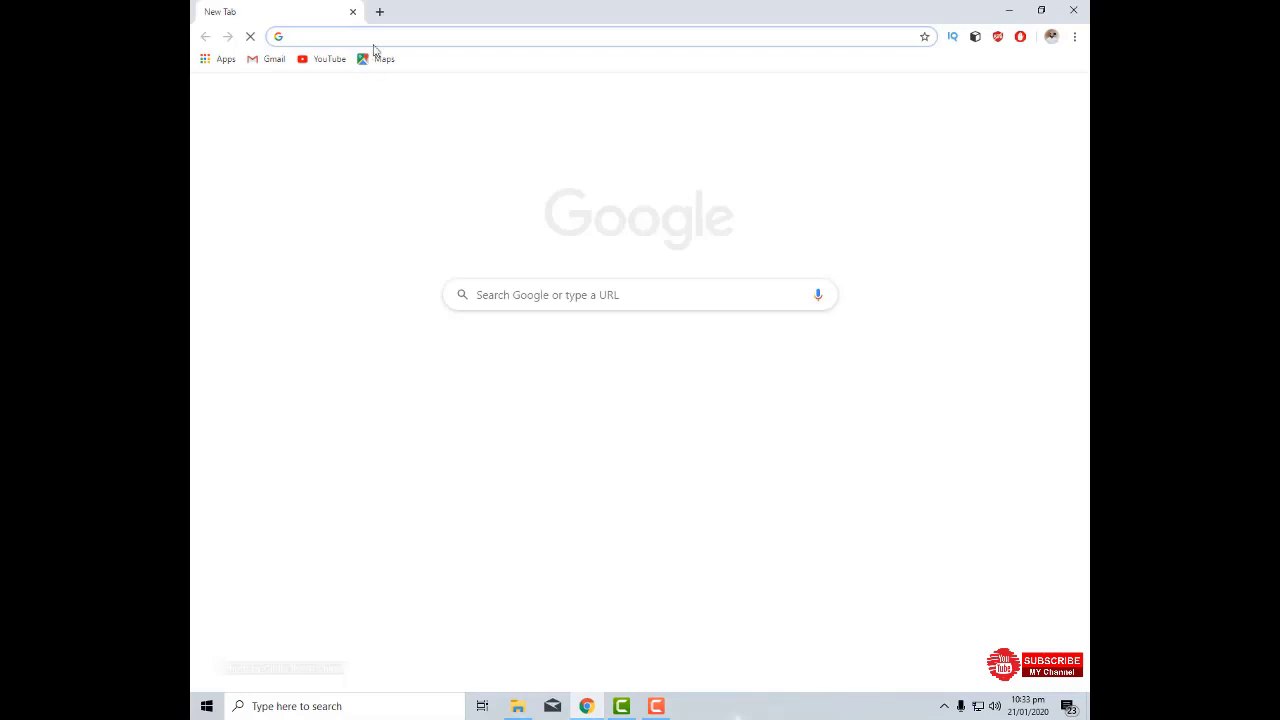
{"action": "type", "text": "i"}
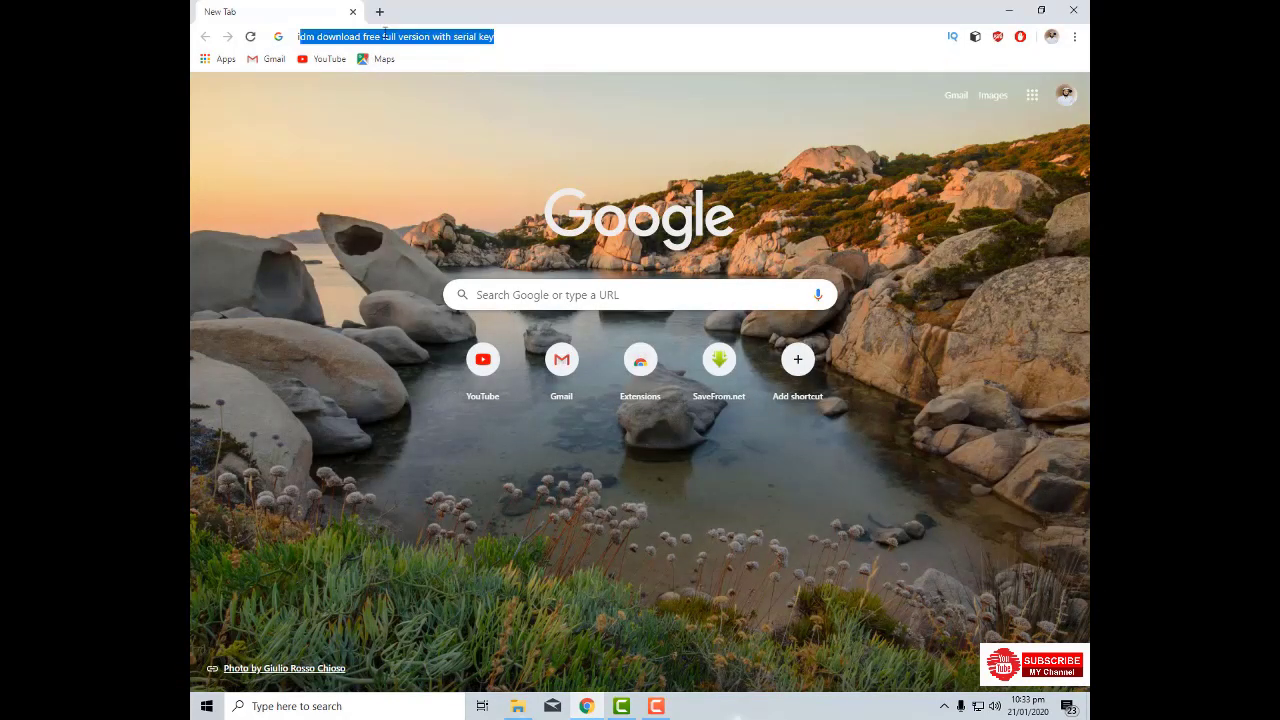
{"action": "type", "text": "nter"}
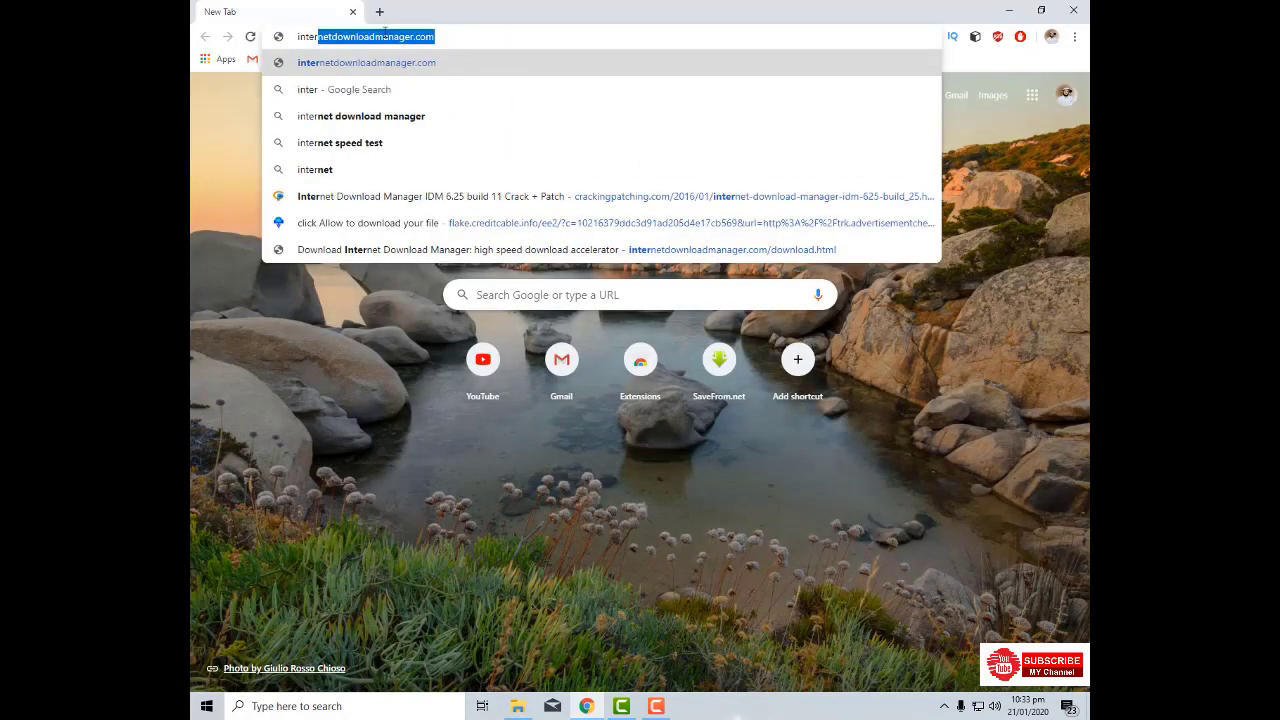
{"action": "type", "text": "net"}
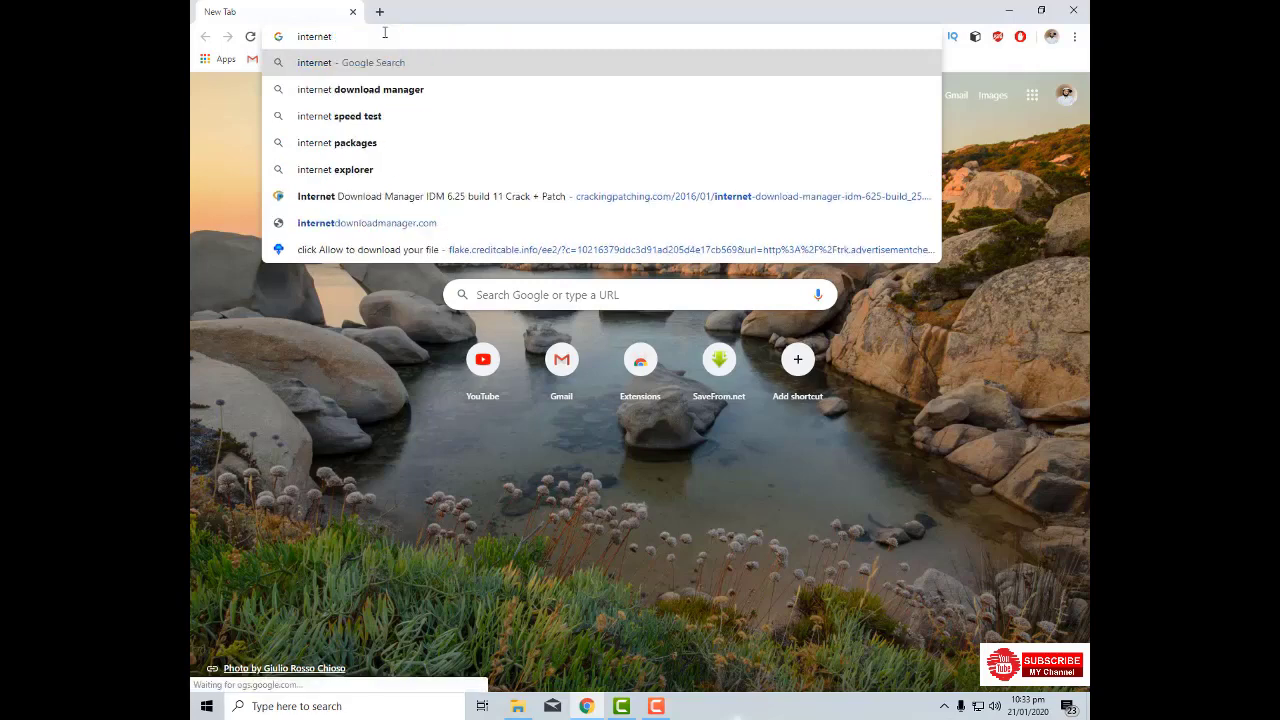
{"action": "key", "text": "Down"}
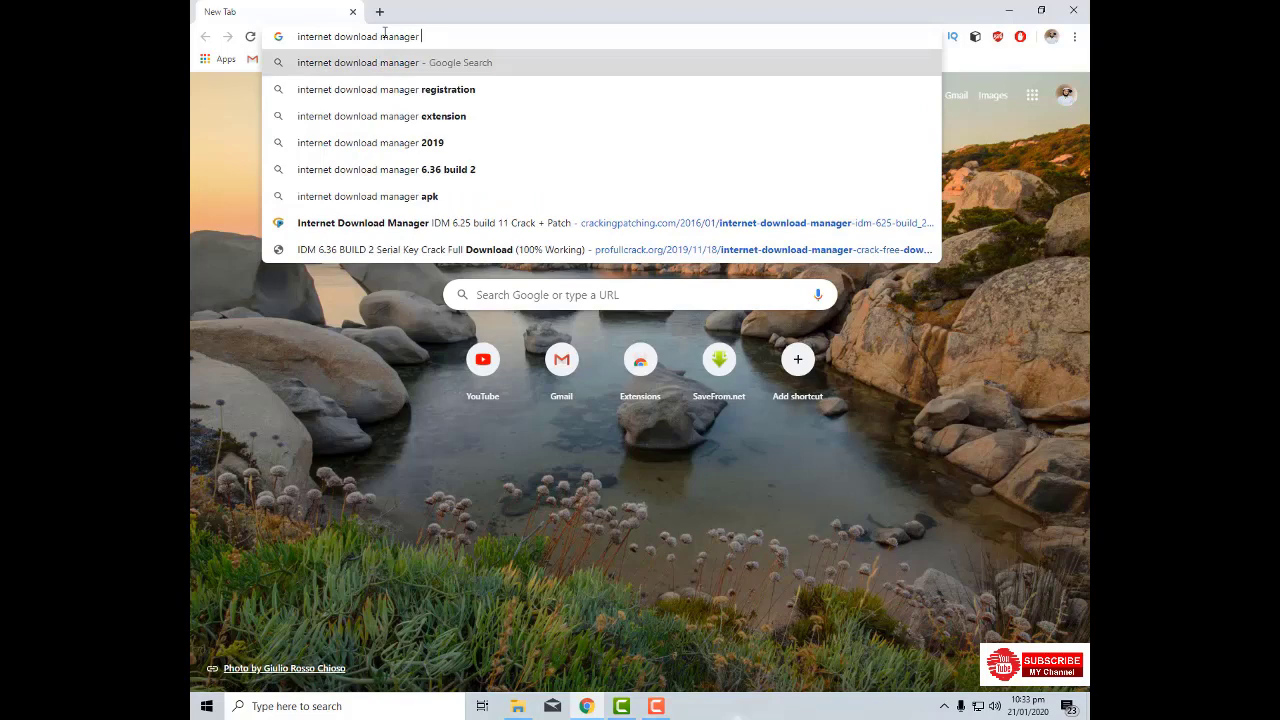
{"action": "type", "text": "fil"}
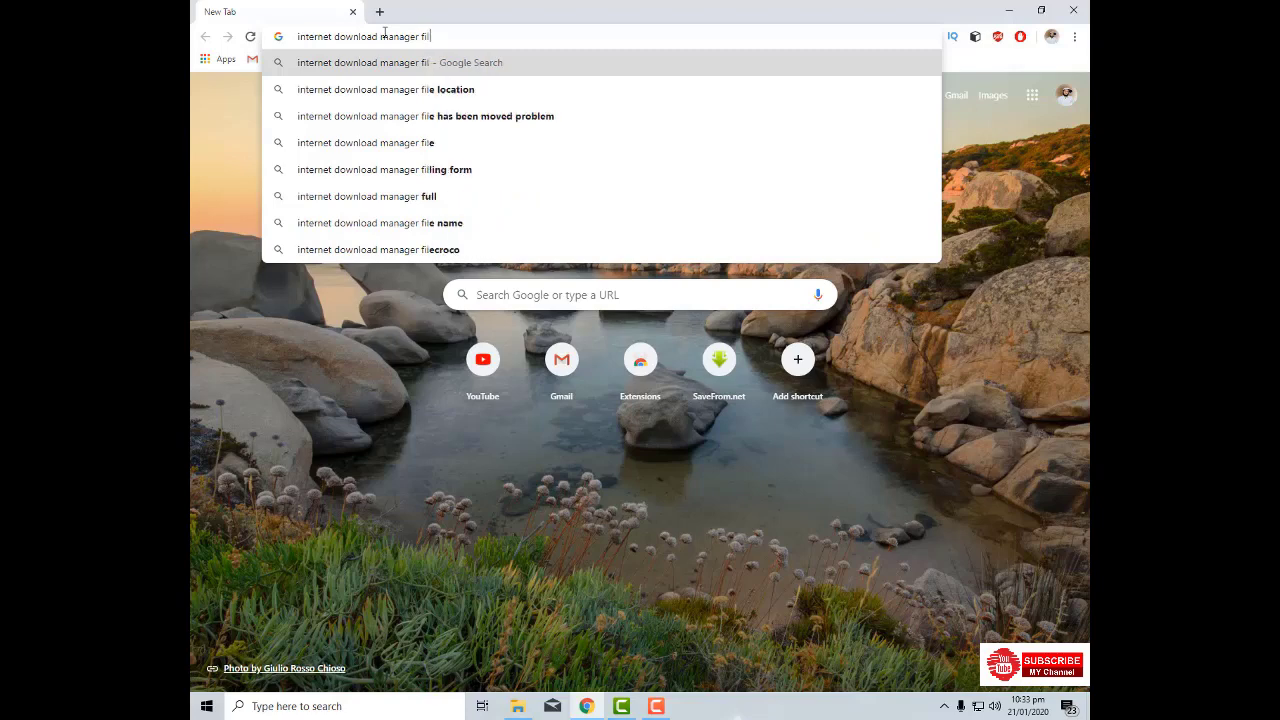
{"action": "type", "text": "ehippo"}
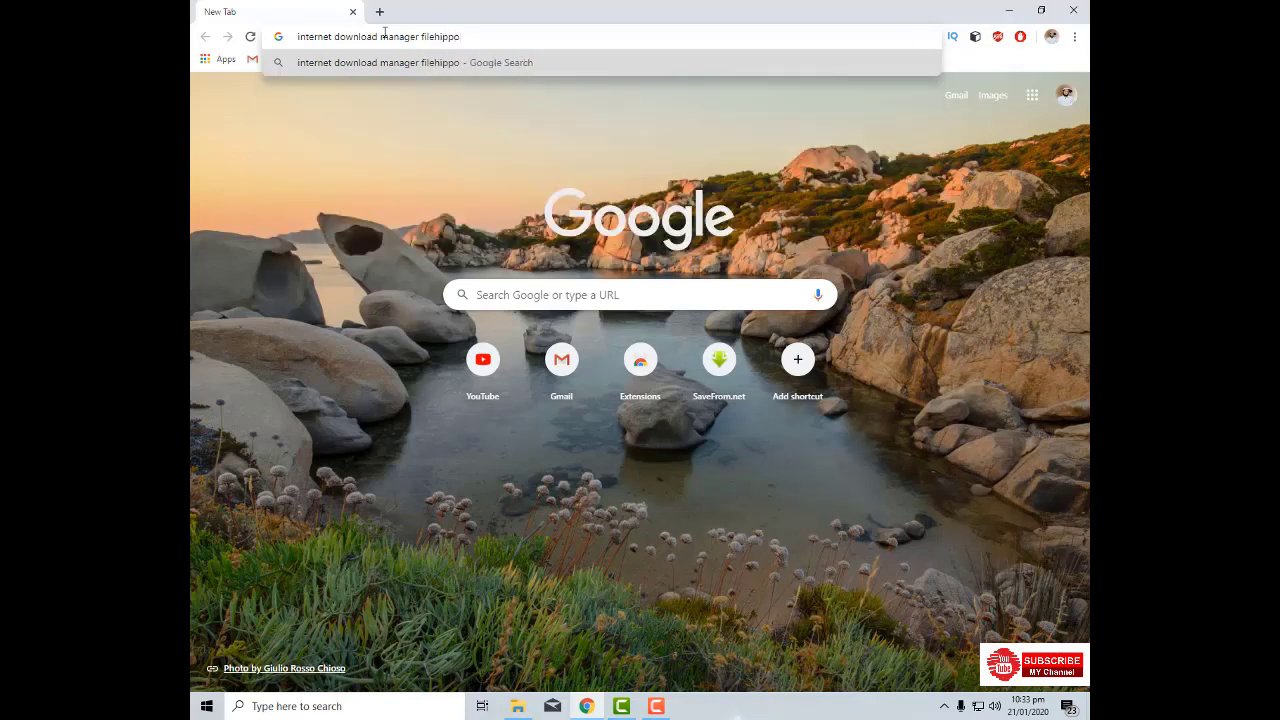
{"action": "key", "text": "Return"}
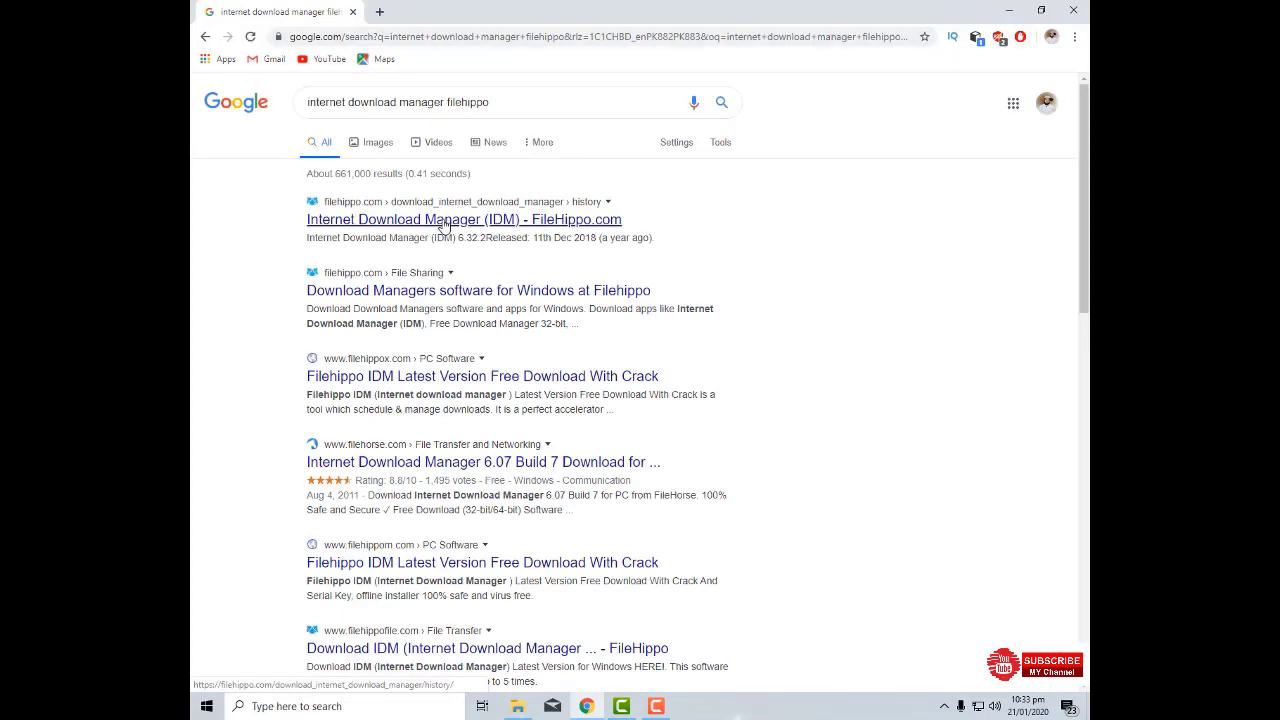
{"action": "left_click", "coordinate": [443, 226]}
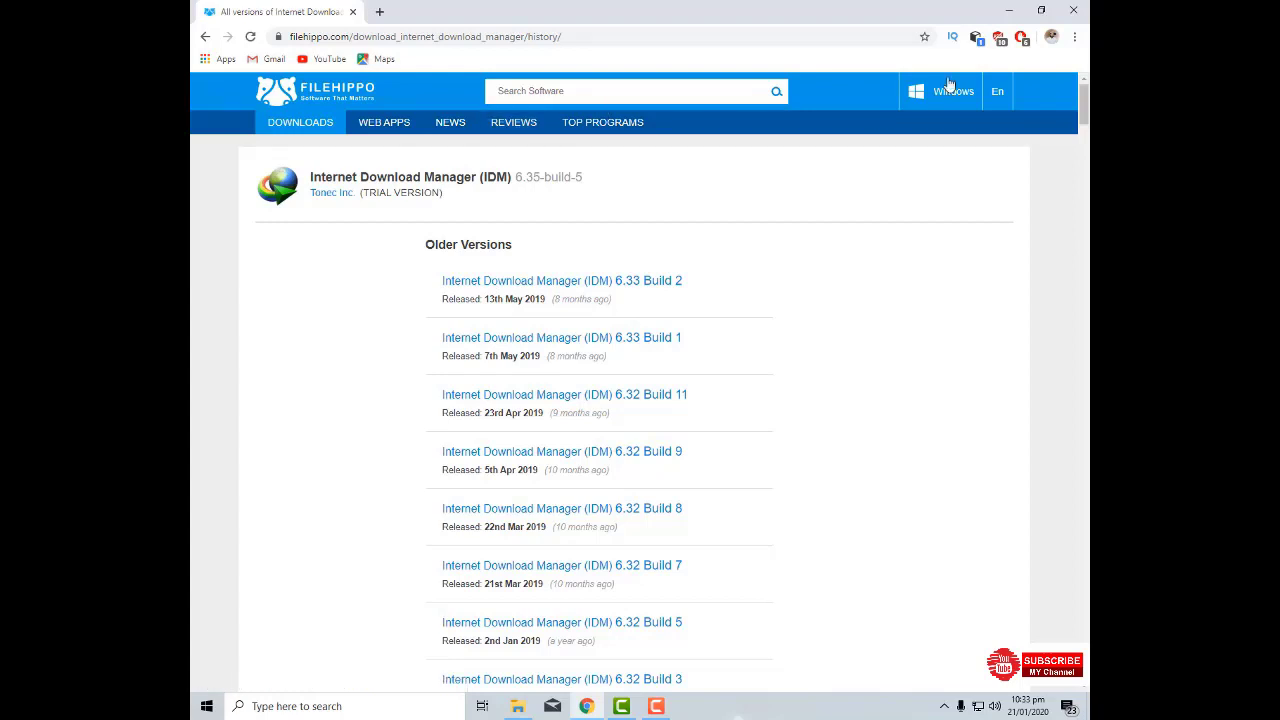
- Minimize the FileHippo browser window and refresh the desktop
{"action": "left_click", "coordinate": [1009, 10]}
{"action": "right_click", "coordinate": [444, 123]}
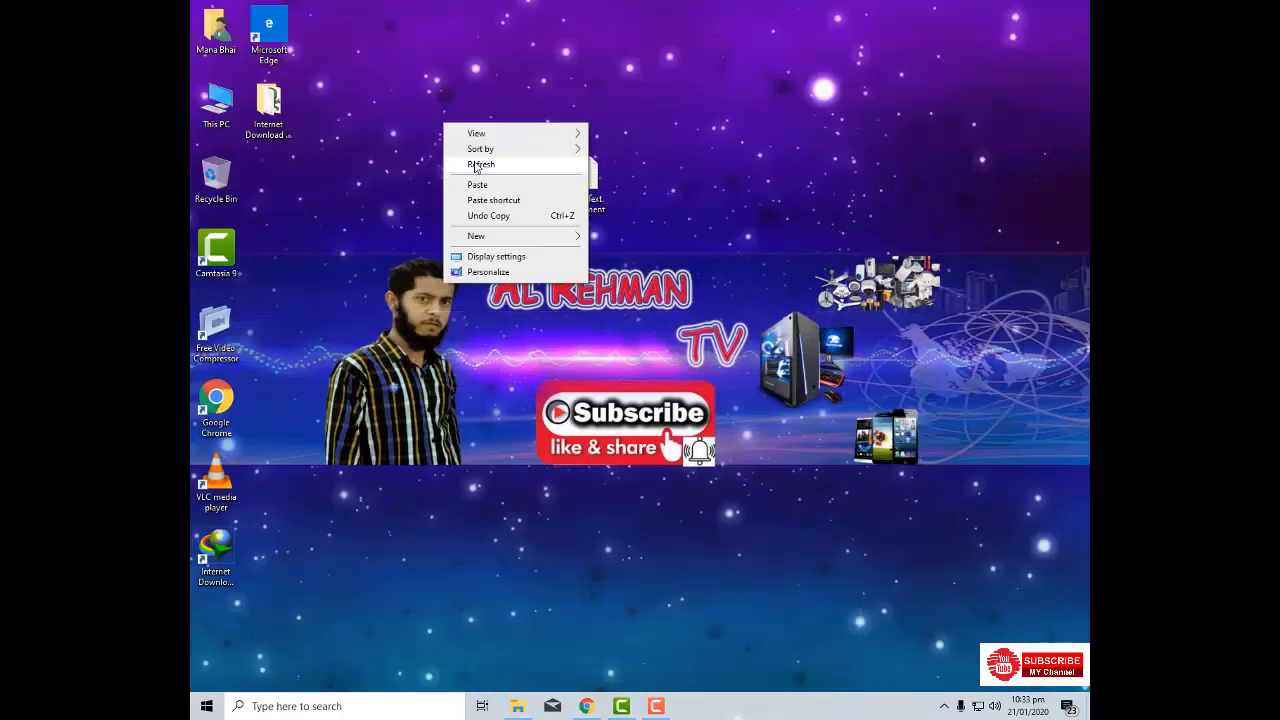
{"action": "left_click", "coordinate": [477, 164]}
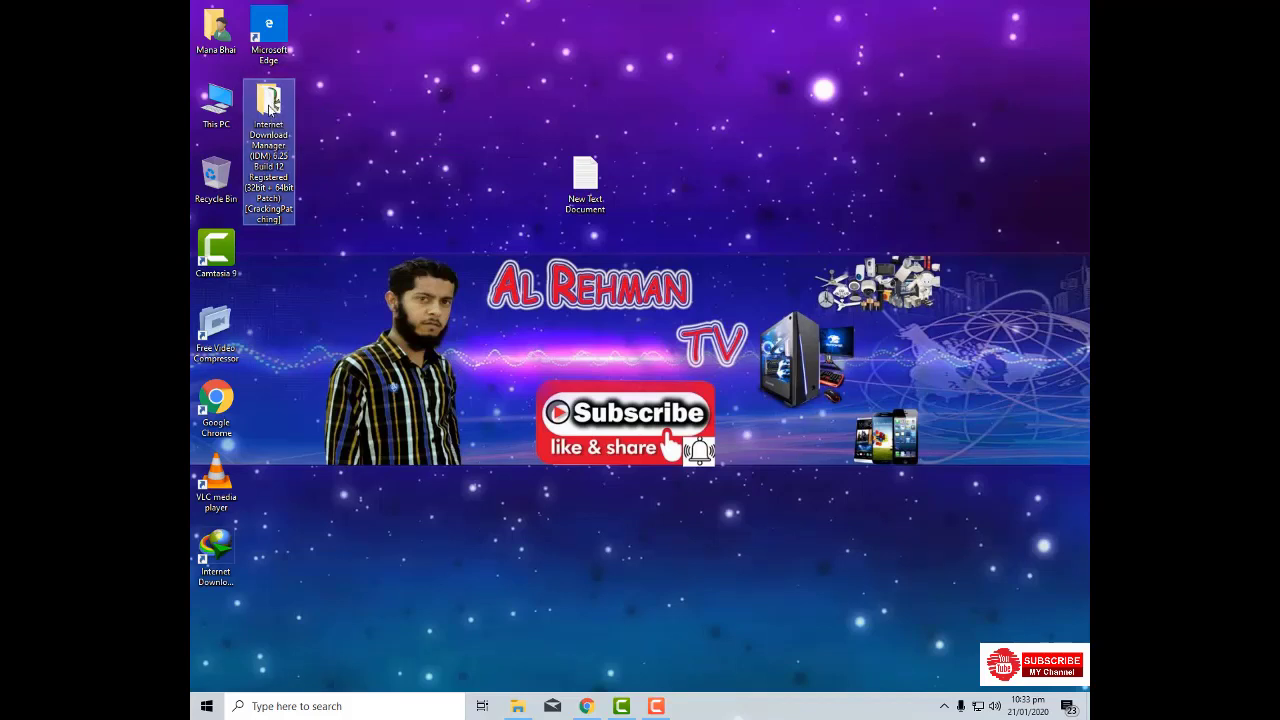
- Find Control Panel through the Windows search and open its list of installed programs for uninstalling
{"action": "left_click", "coordinate": [297, 706]}
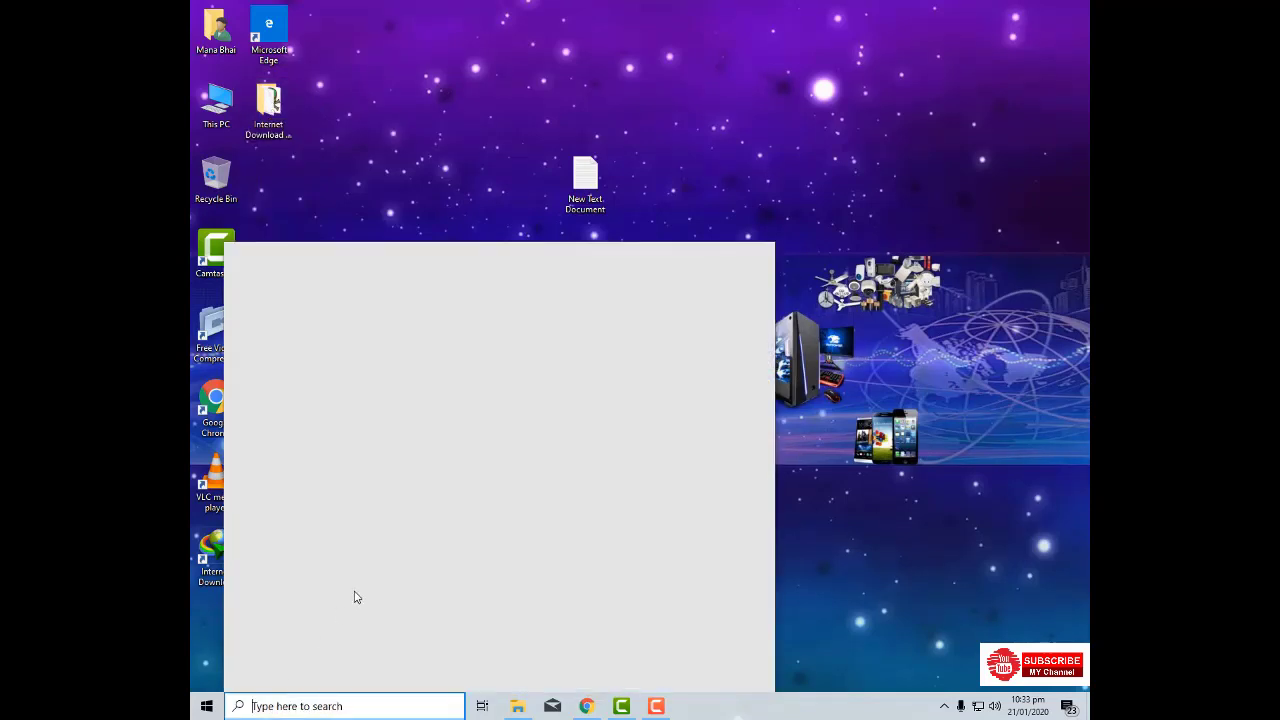
{"action": "type", "text": "con"}
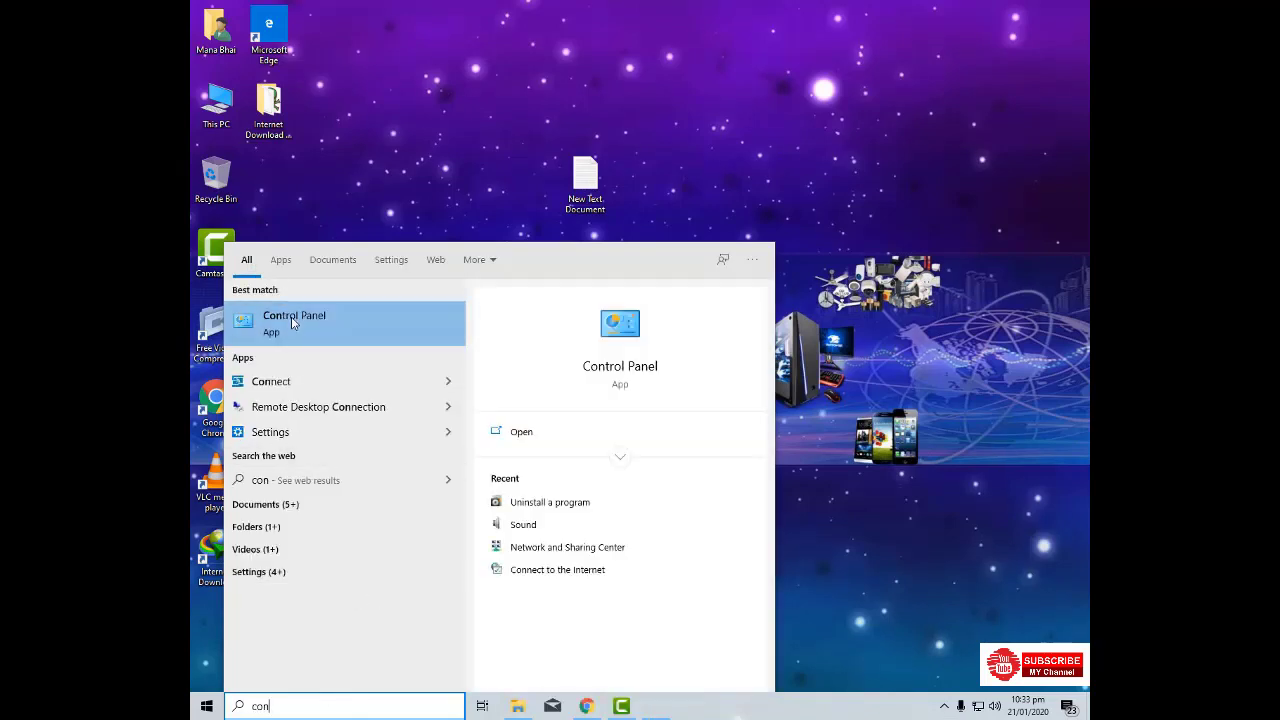
{"action": "left_click", "coordinate": [293, 322]}
{"action": "left_click", "coordinate": [465, 314]}
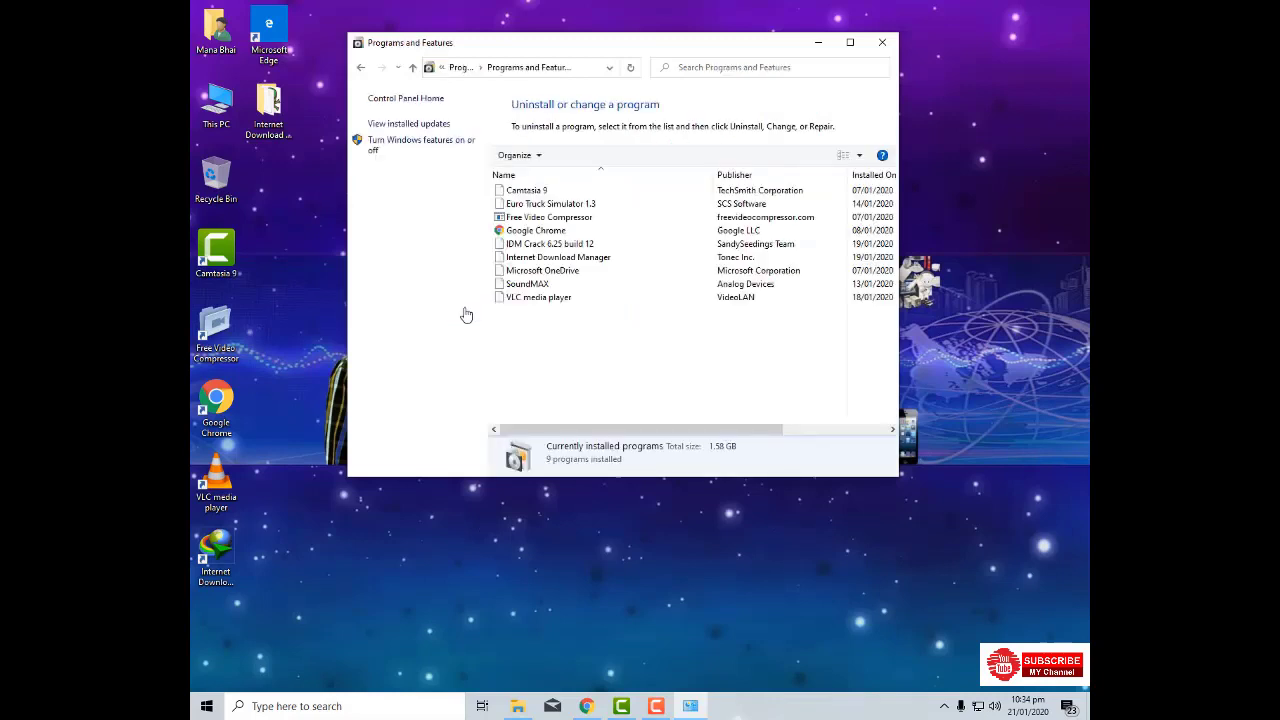
- Uninstall IDM Crack 6.25 build 12 and finish its uninstall wizard
{"action": "left_click", "coordinate": [537, 245]}
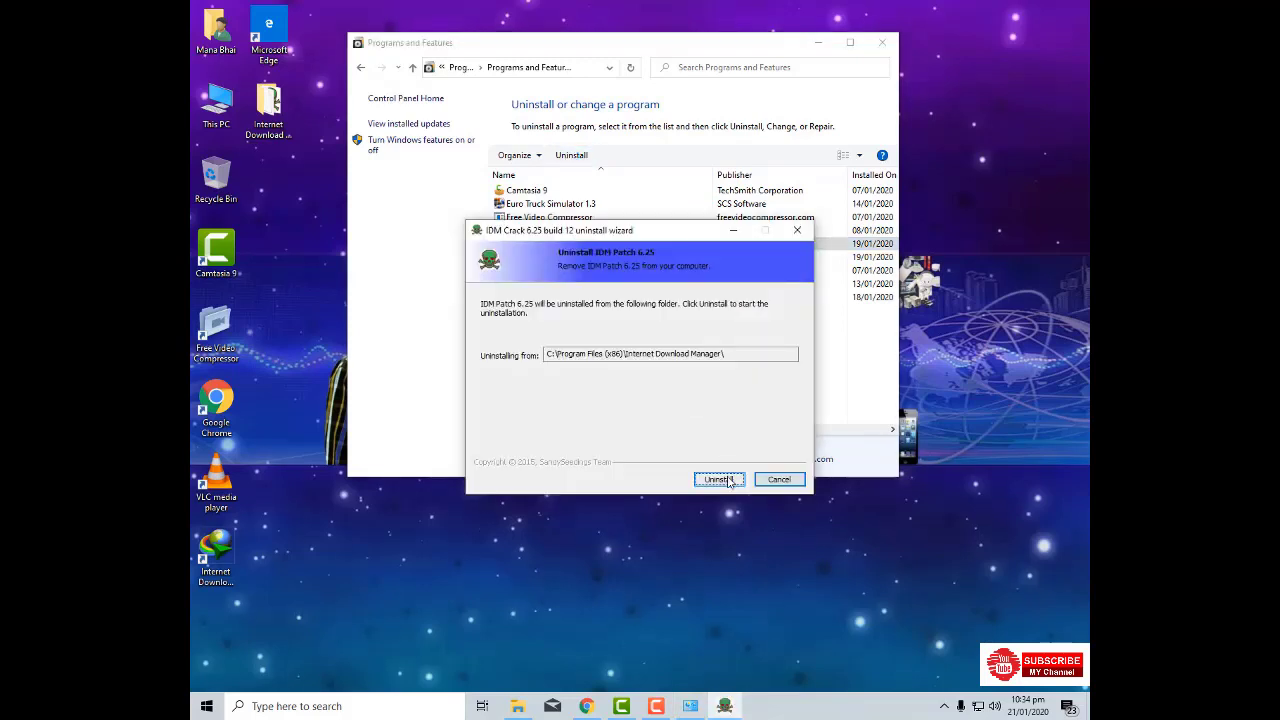
{"action": "left_click", "coordinate": [729, 481]}
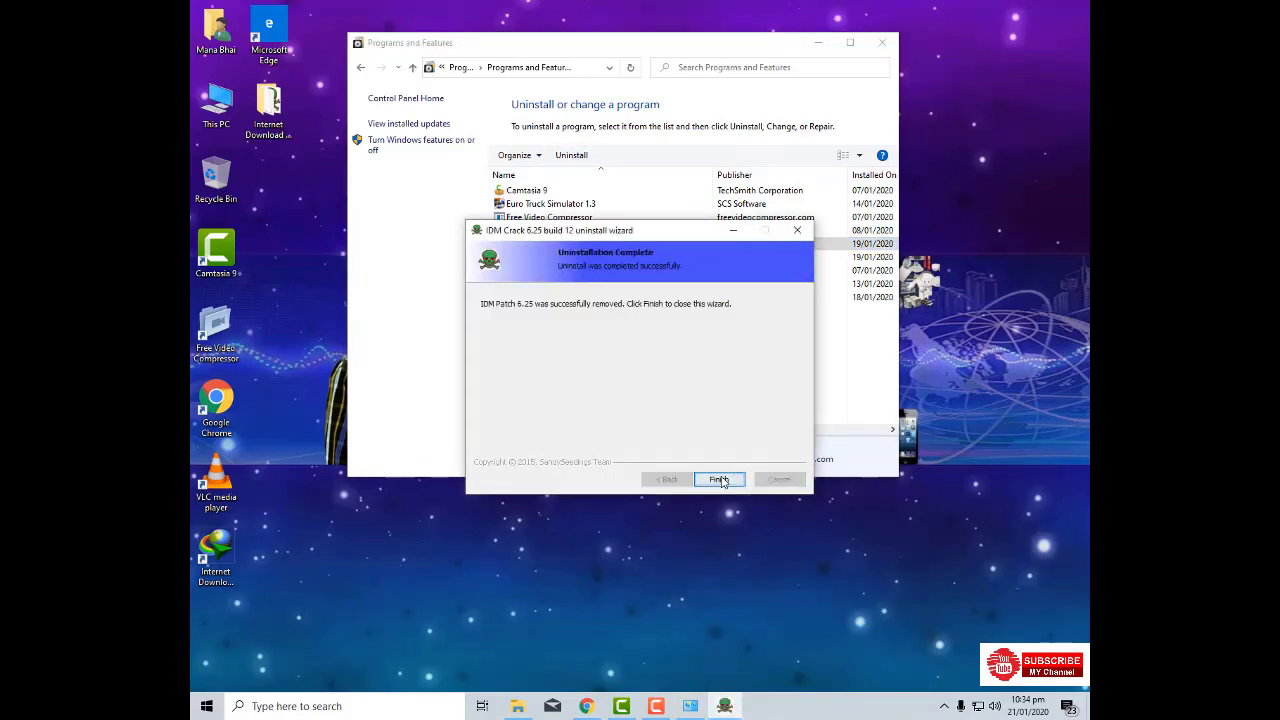
{"action": "left_click", "coordinate": [720, 479]}
- Uninstall Internet Download Manager with the Default method and decline the computer reboot
{"action": "left_click", "coordinate": [532, 245]}
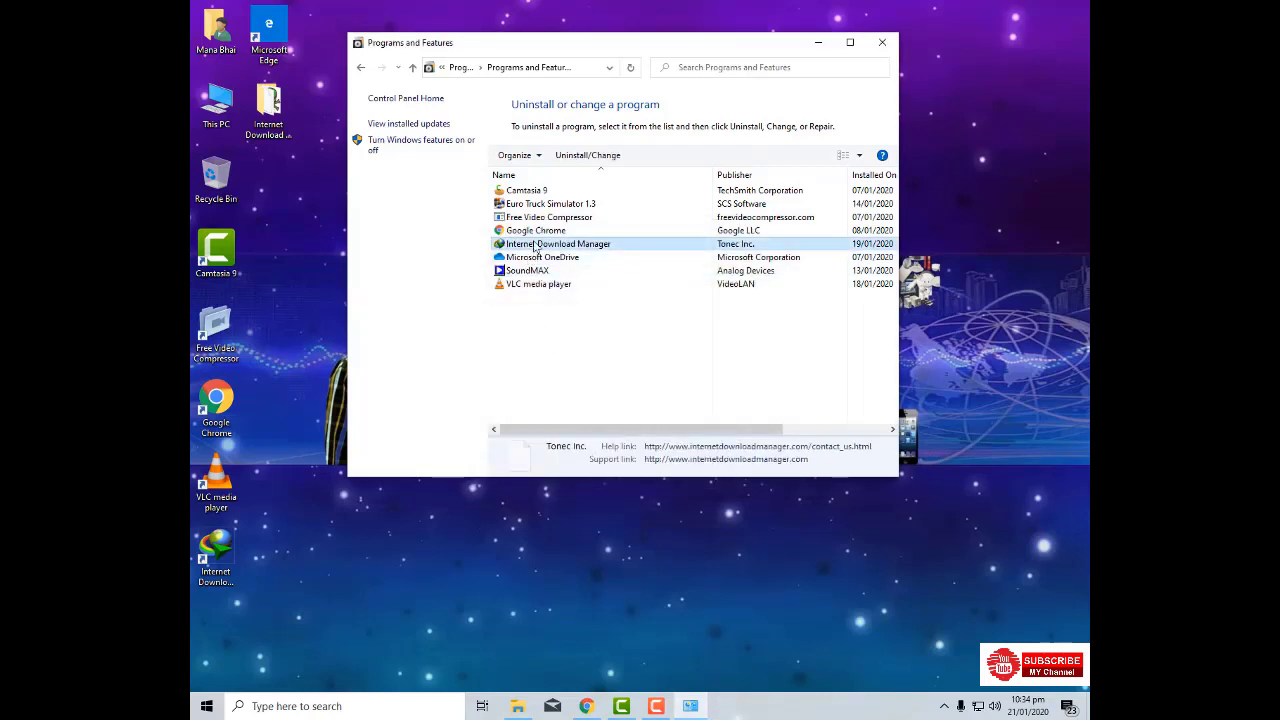
{"action": "left_click", "coordinate": [589, 157]}
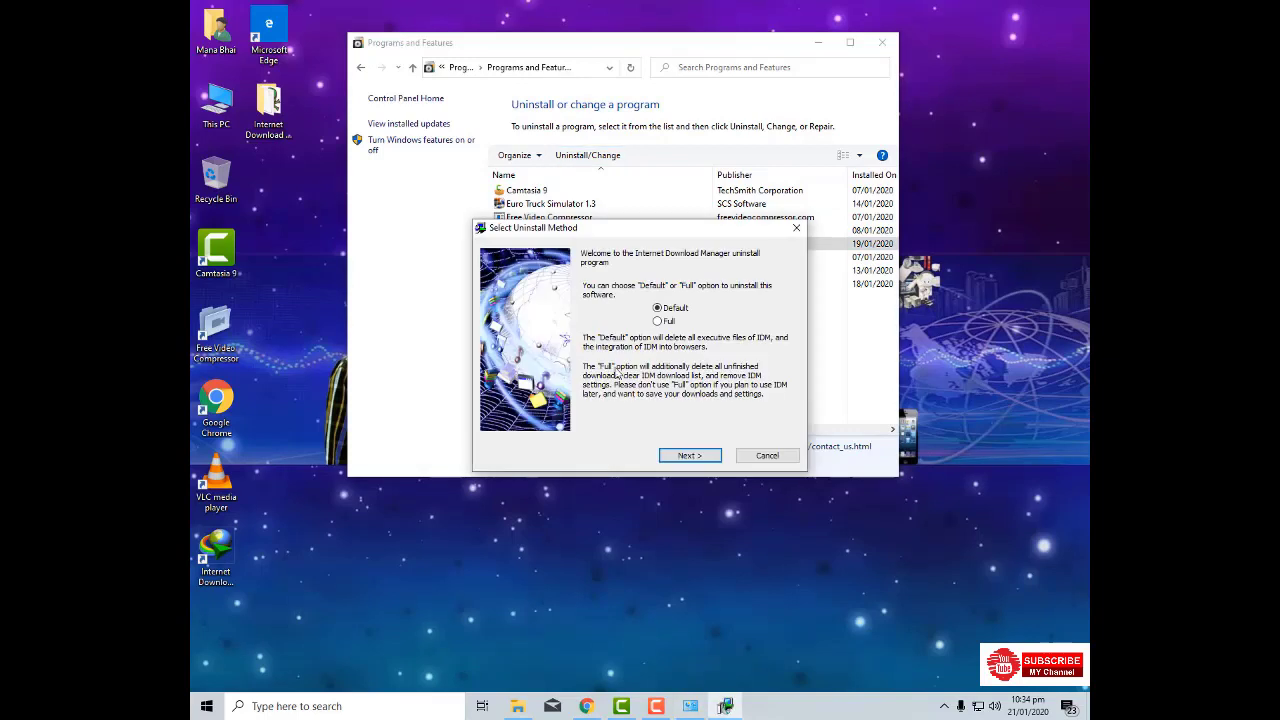
{"action": "left_click", "coordinate": [687, 458]}
{"action": "left_click", "coordinate": [686, 457]}
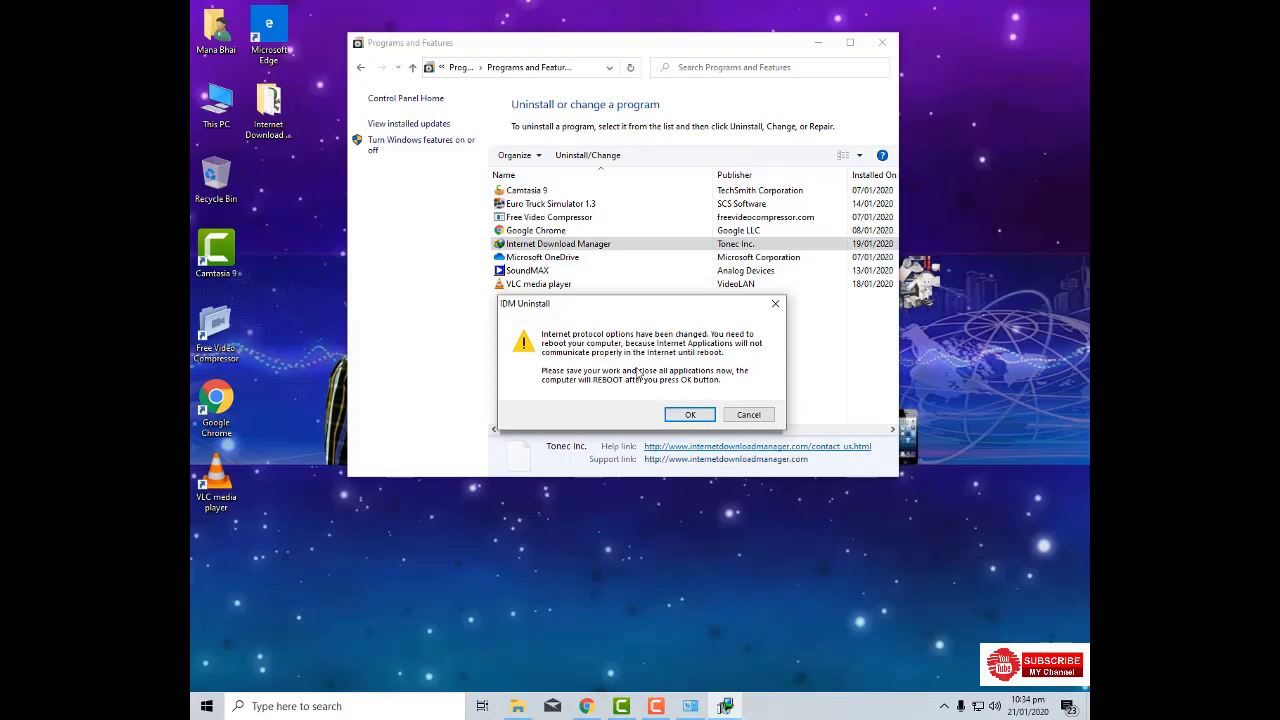
{"action": "left_click", "coordinate": [748, 414]}
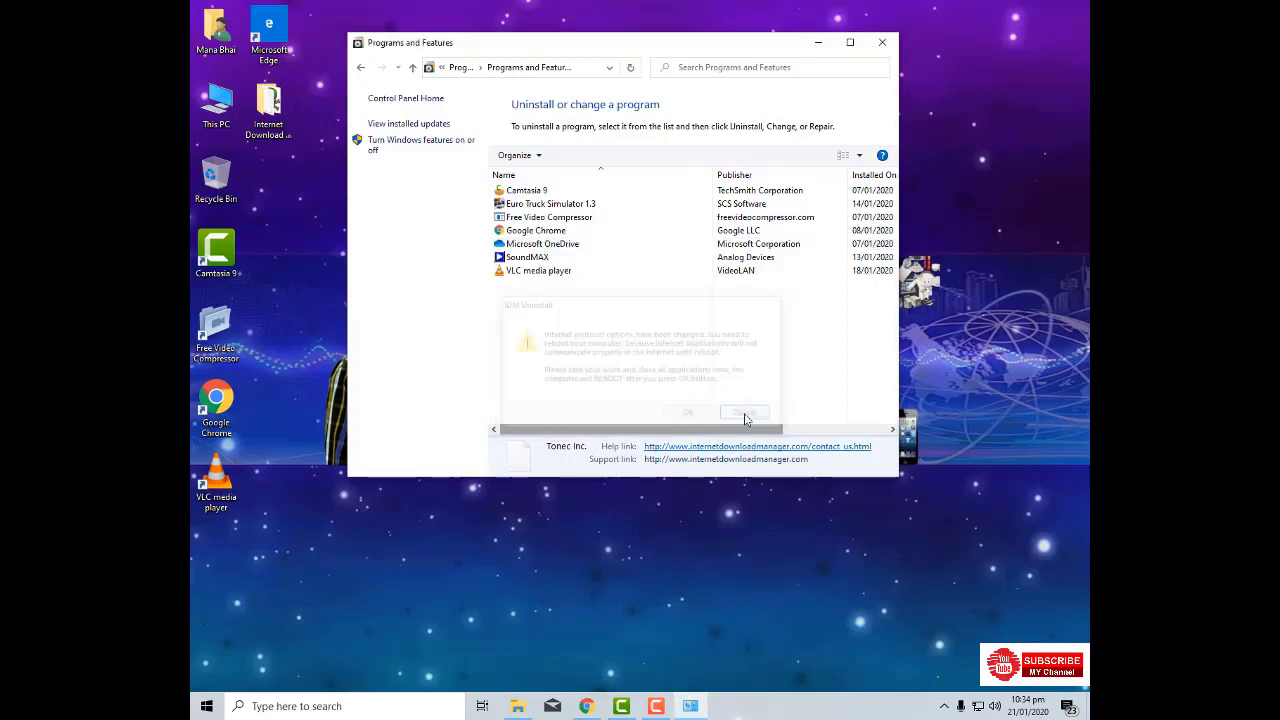
- Minimize the Programs and Features window and refresh the desktop several times
{"action": "left_click", "coordinate": [818, 42]}
{"action": "right_click", "coordinate": [437, 188]}
{"action": "left_click", "coordinate": [470, 229]}
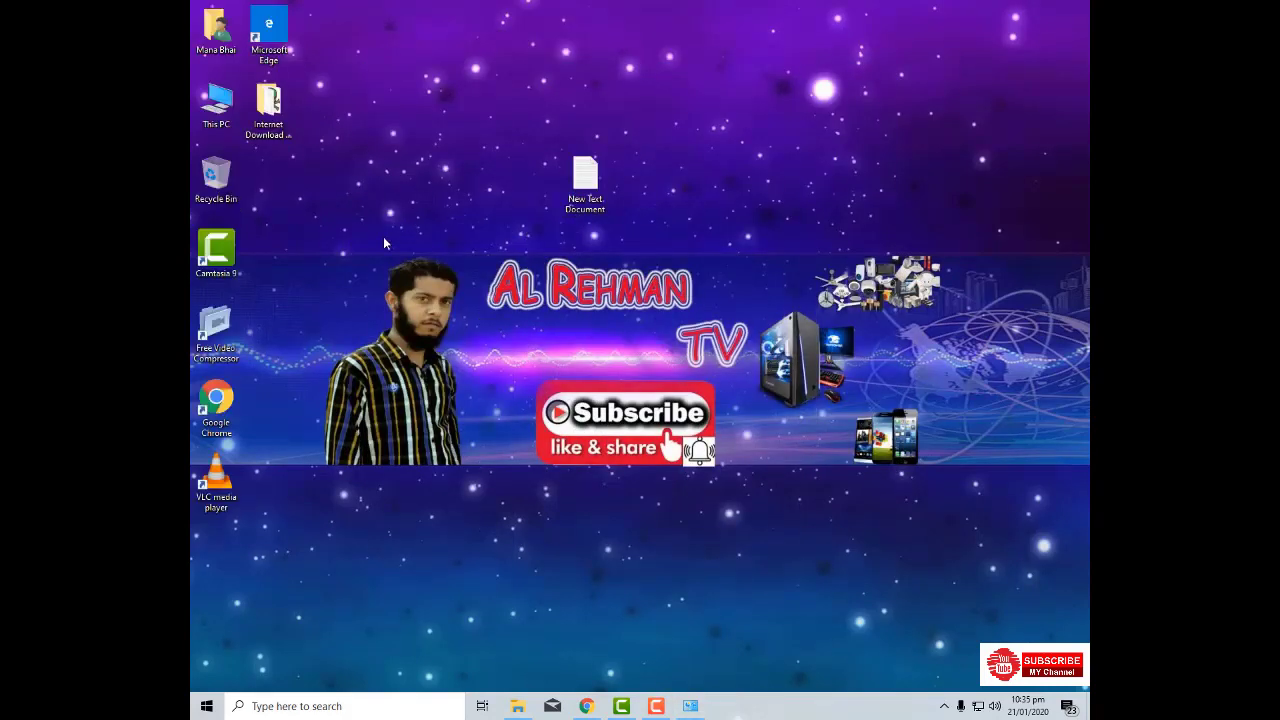
{"action": "right_click", "coordinate": [330, 306]}
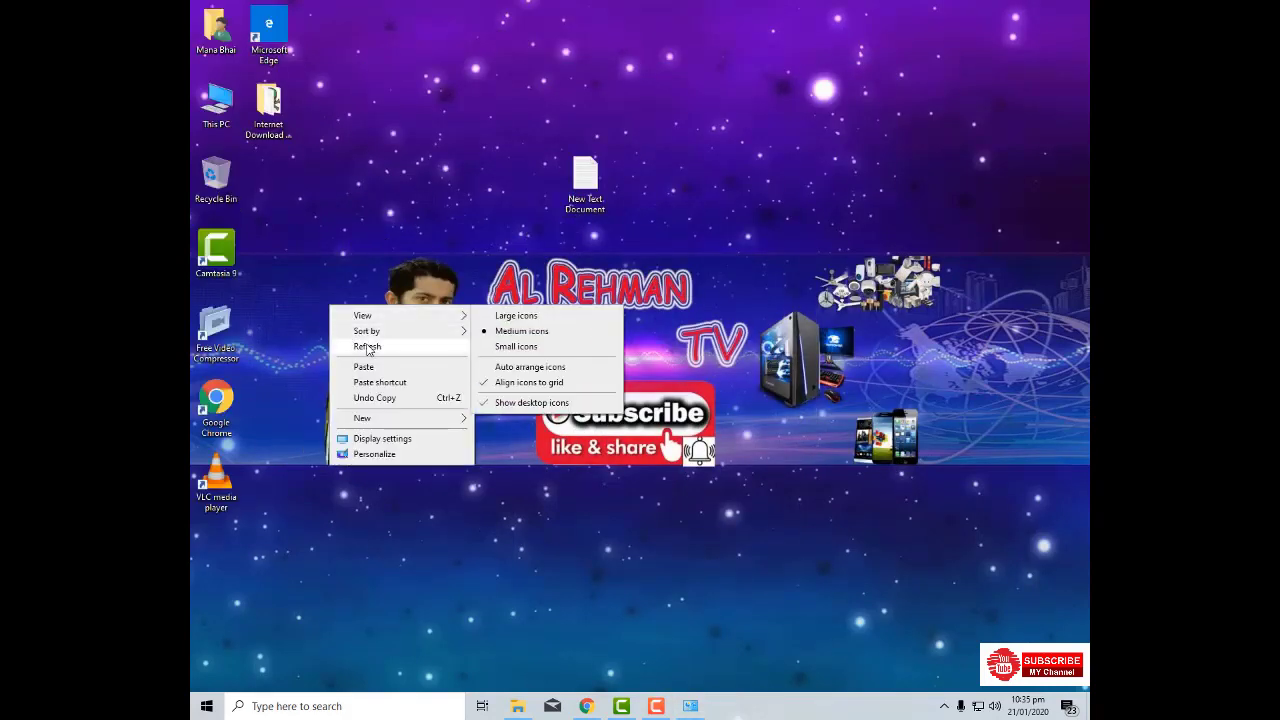
{"action": "left_click", "coordinate": [365, 342]}
{"action": "right_click", "coordinate": [350, 310]}
{"action": "left_click", "coordinate": [366, 346]}
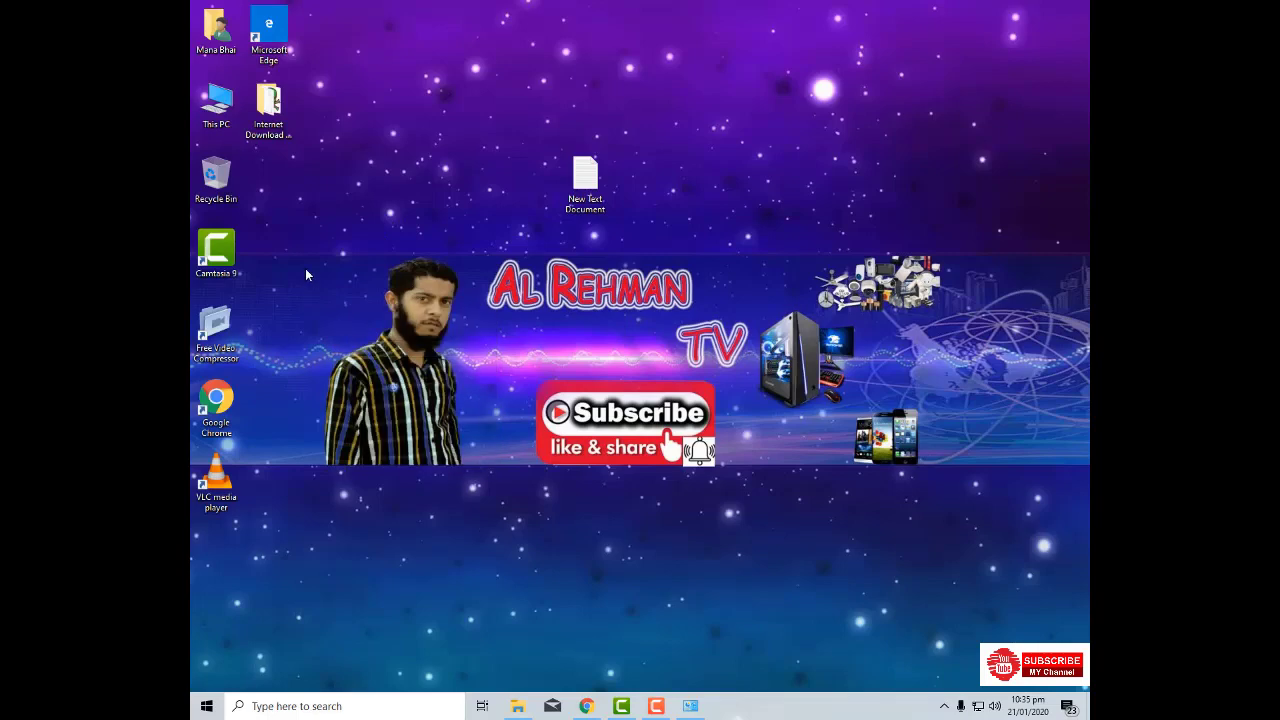
- Run the idman625build12 installer from the desktop's Internet Download Manager folder and complete the setup wizard with its default options
{"action": "double_click", "coordinate": [268, 118]}
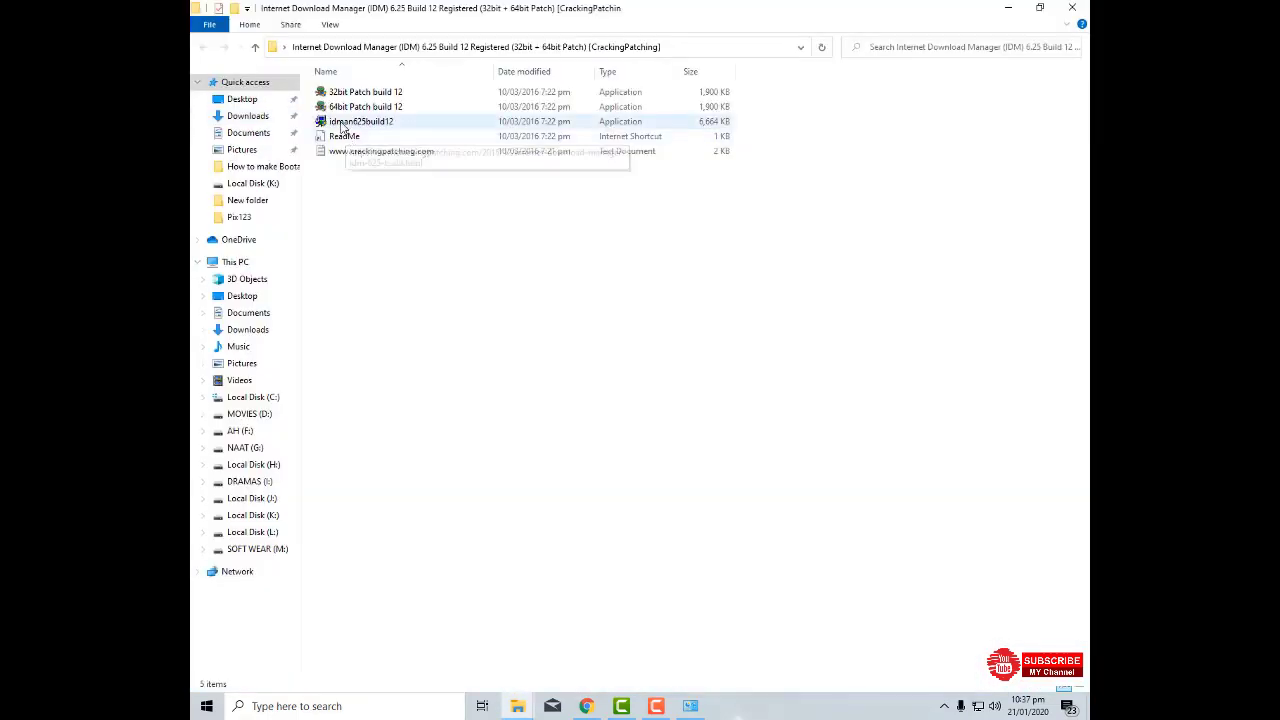
{"action": "right_click", "coordinate": [343, 121]}
{"action": "left_click", "coordinate": [362, 130]}
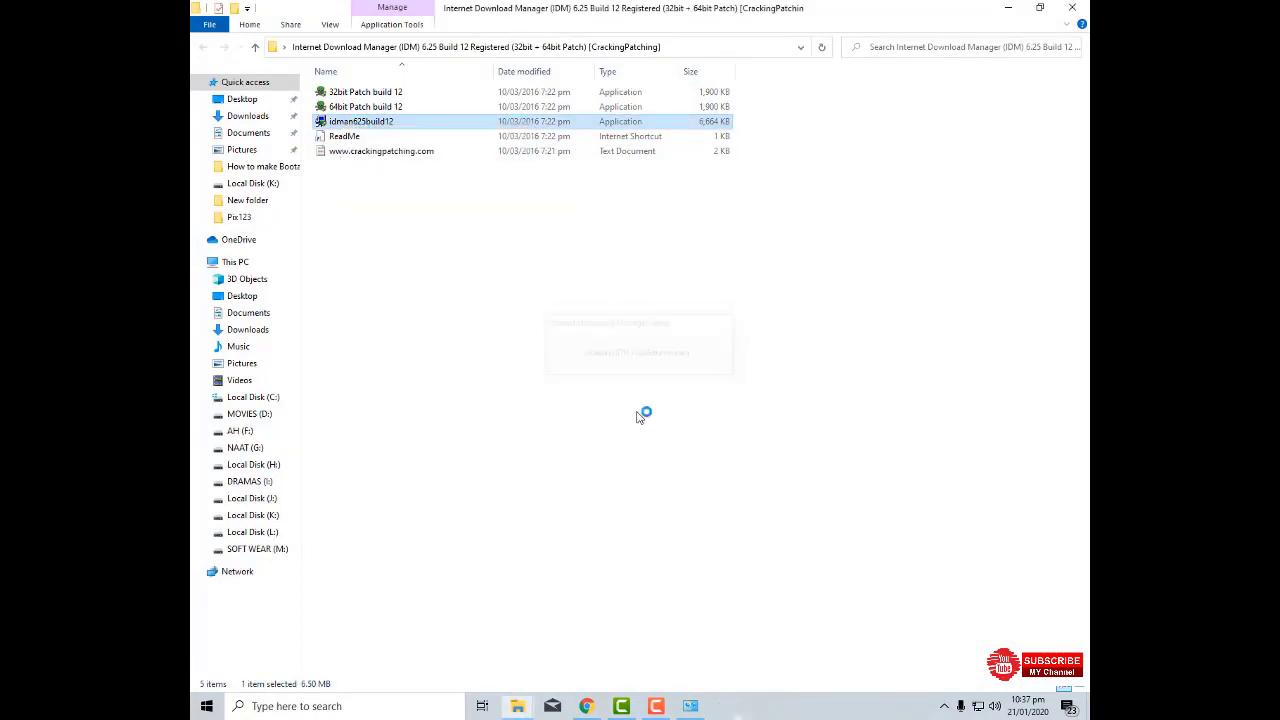
{"action": "left_click", "coordinate": [690, 456]}
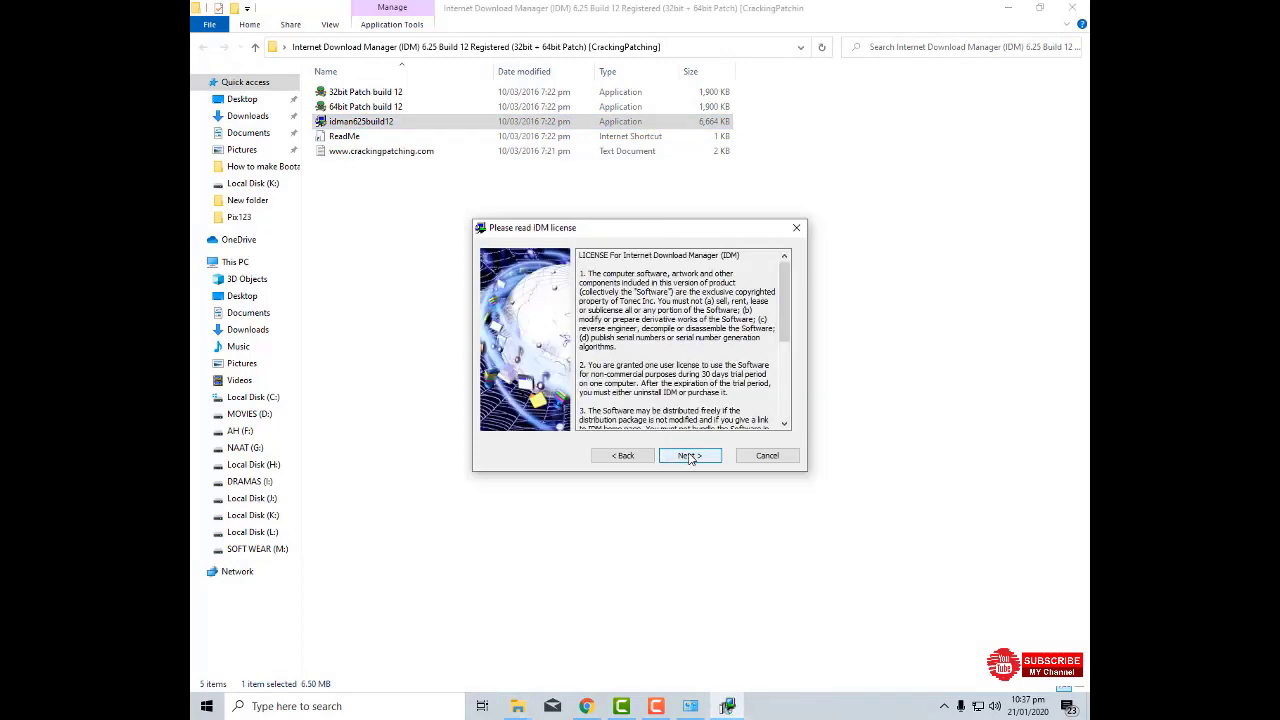
{"action": "left_click", "coordinate": [690, 456]}
{"action": "left_click", "coordinate": [690, 456]}
{"action": "left_click", "coordinate": [690, 456]}
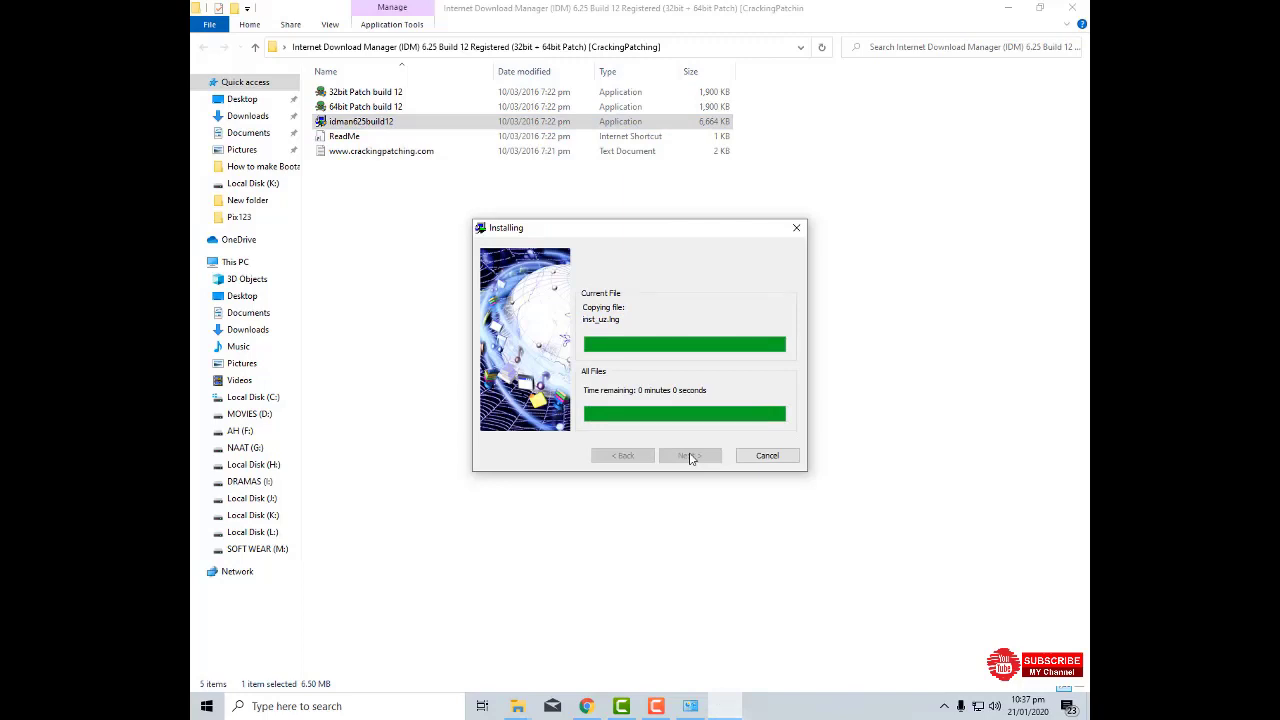
{"action": "left_click", "coordinate": [689, 457]}
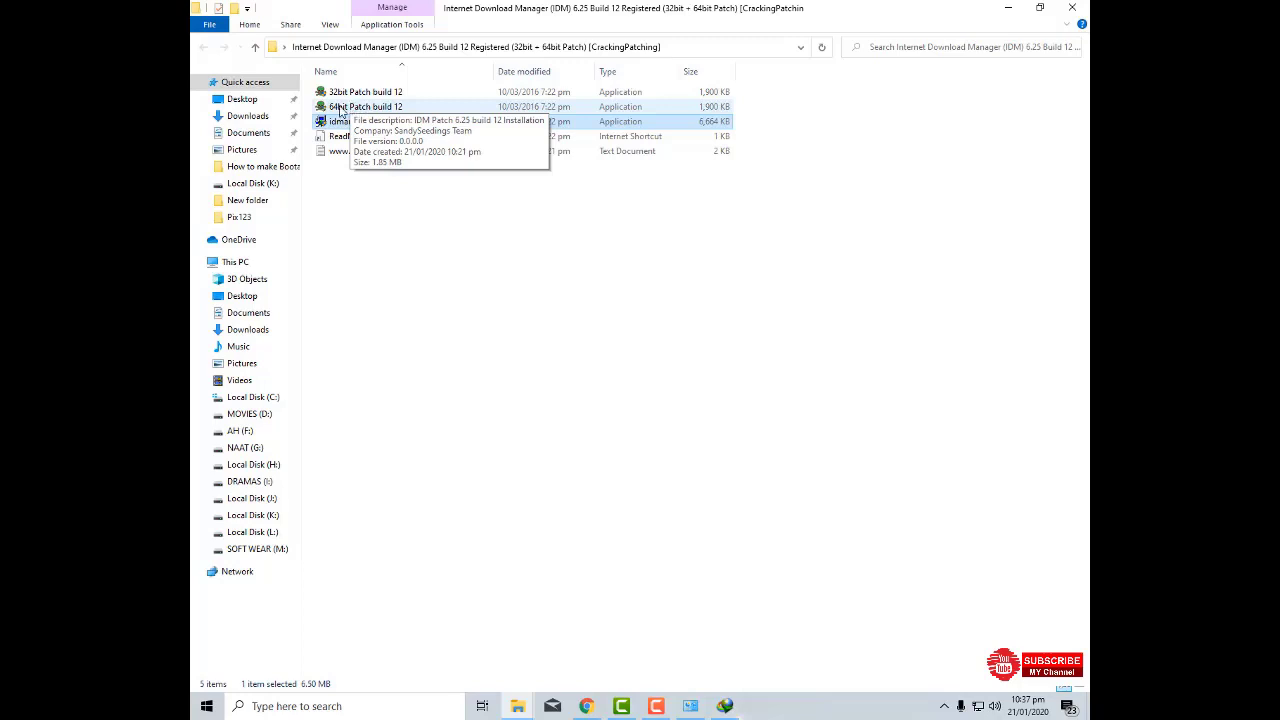
- Copy the 64bit Patch build 12 file, minimize its folder and close the Google Chrome Integration notice
{"action": "left_click", "coordinate": [340, 107]}
{"action": "right_click", "coordinate": [340, 107]}
{"action": "left_click", "coordinate": [393, 304]}
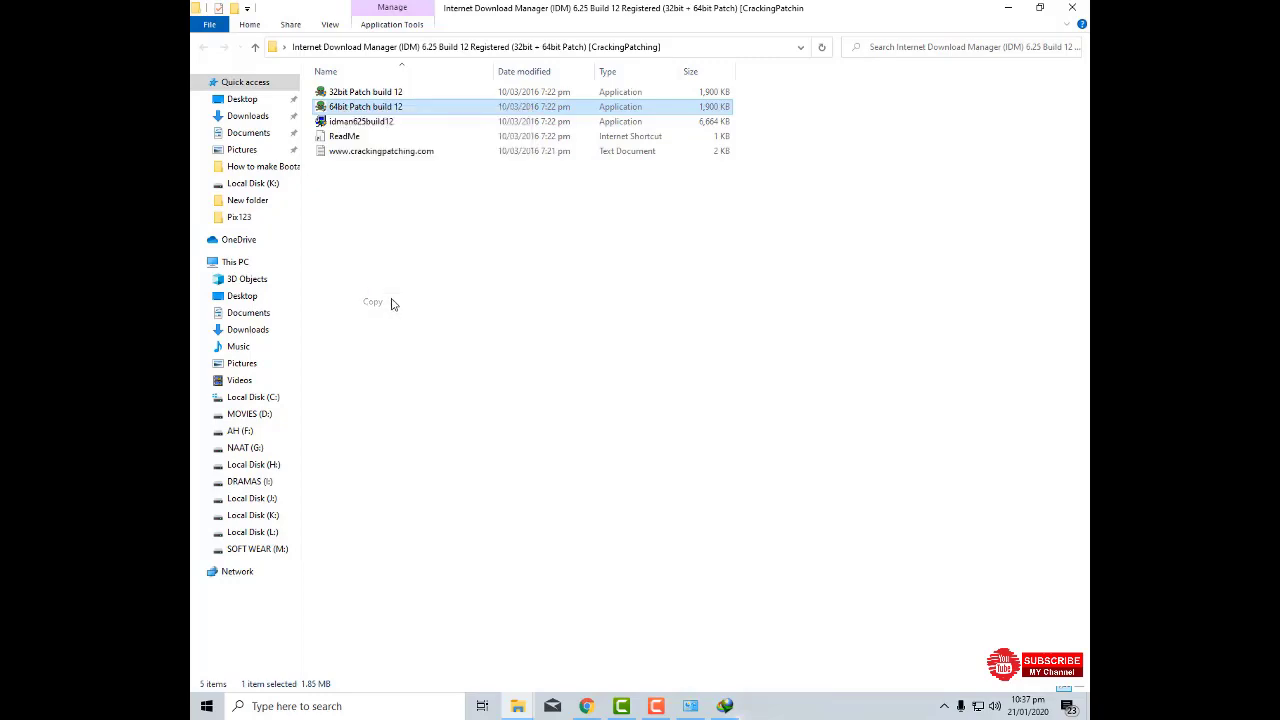
{"action": "left_click", "coordinate": [1008, 8]}
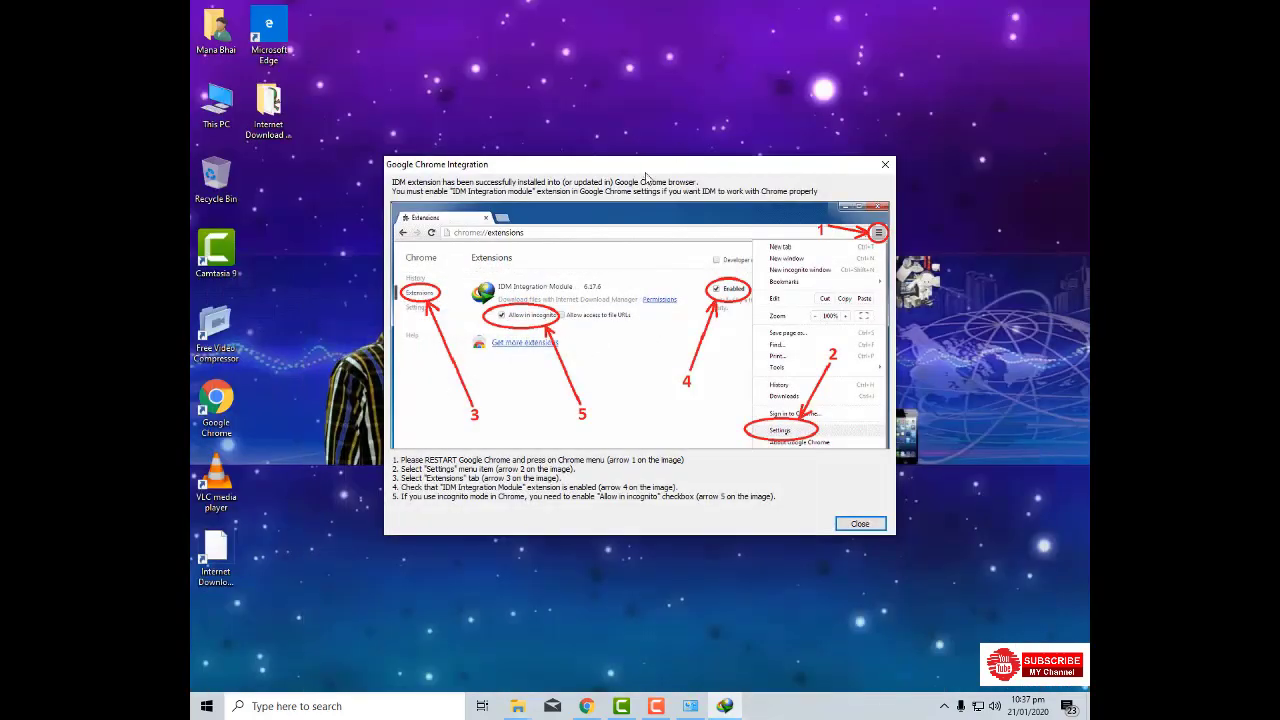
{"action": "left_click", "coordinate": [861, 523]}
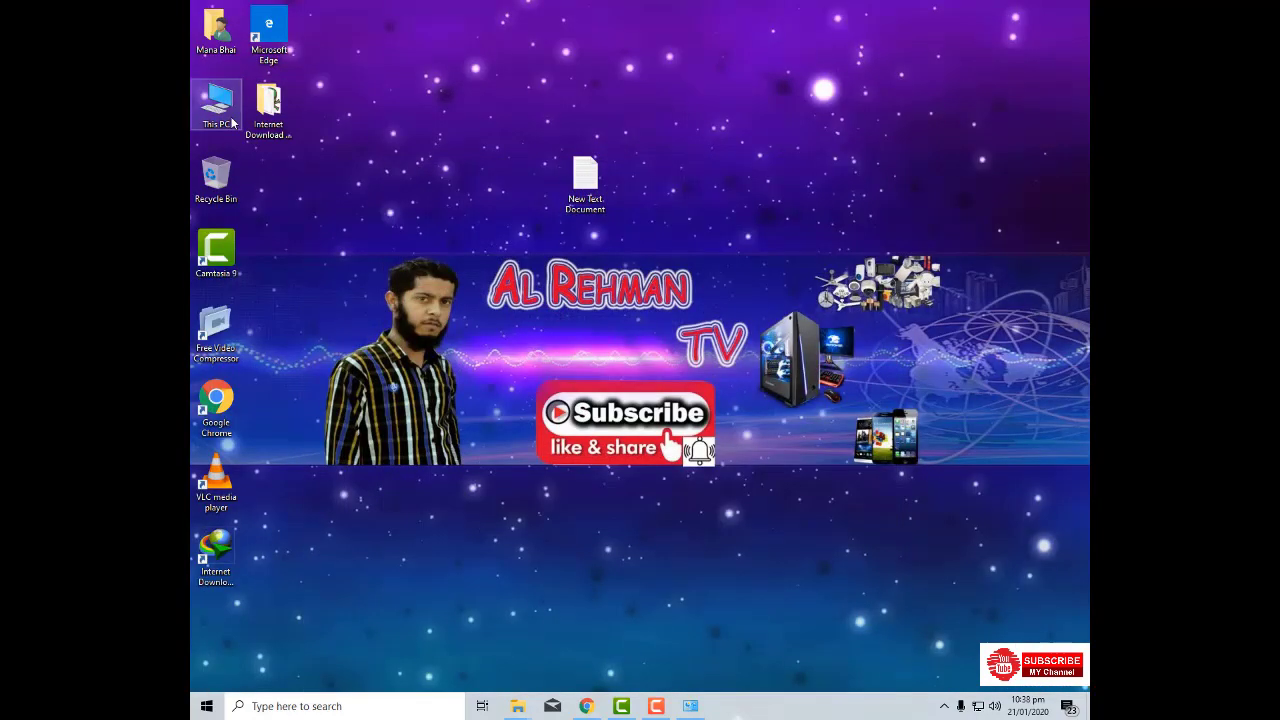
- Paste the copied file into C:\Program Files (x86)\Internet Download Manager, granting administrator permission
{"action": "left_click", "coordinate": [517, 706]}
{"action": "double_click", "coordinate": [435, 210]}
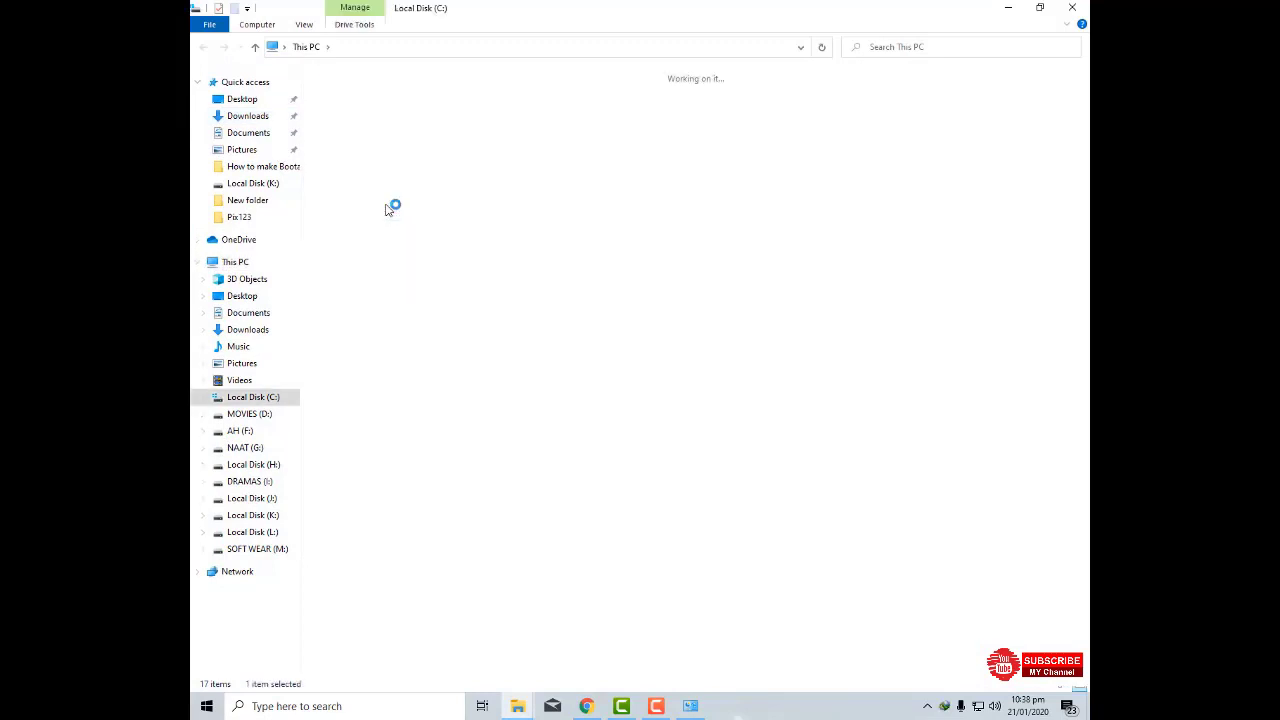
{"action": "double_click", "coordinate": [652, 128]}
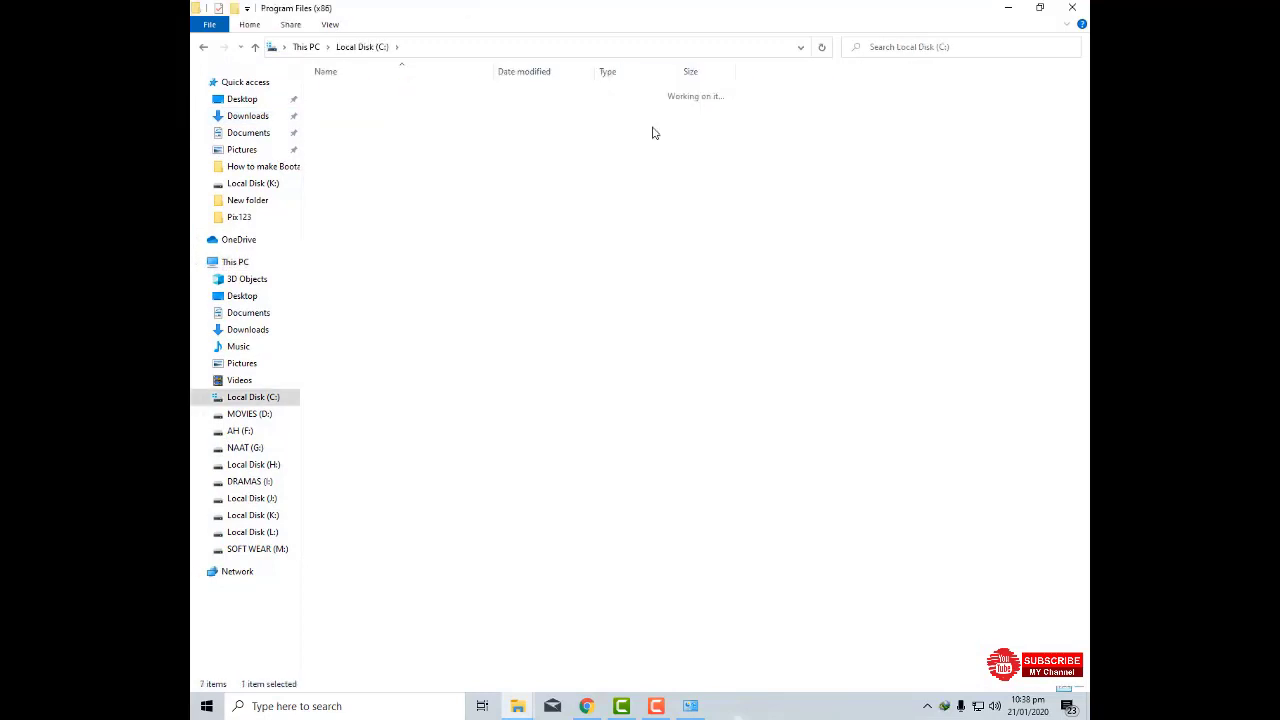
{"action": "double_click", "coordinate": [394, 166]}
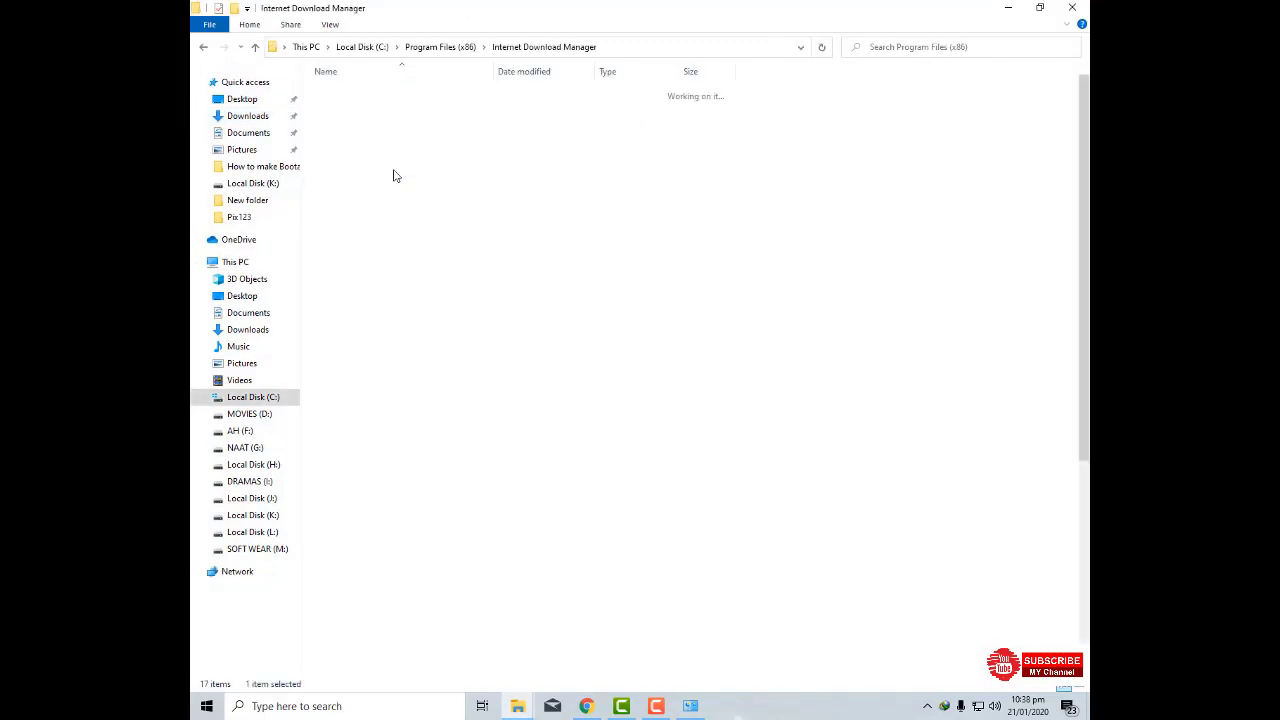
{"action": "right_click", "coordinate": [862, 249]}
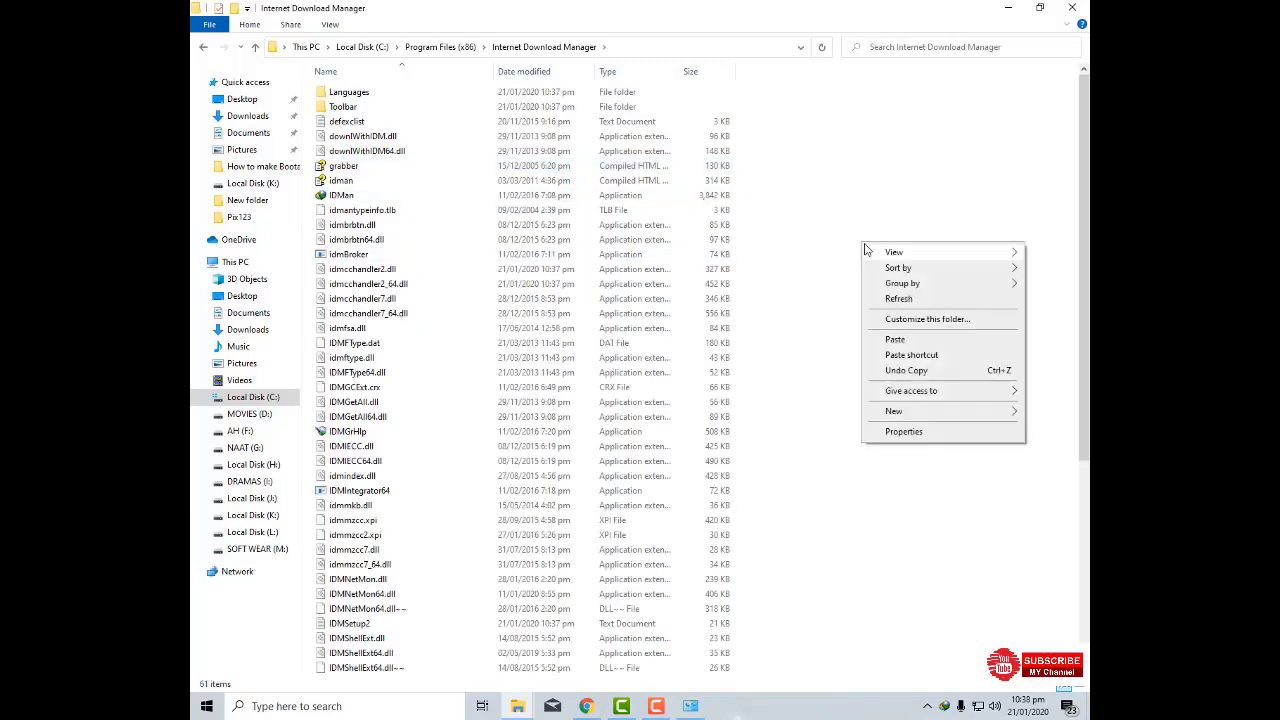
{"action": "left_click", "coordinate": [890, 340]}
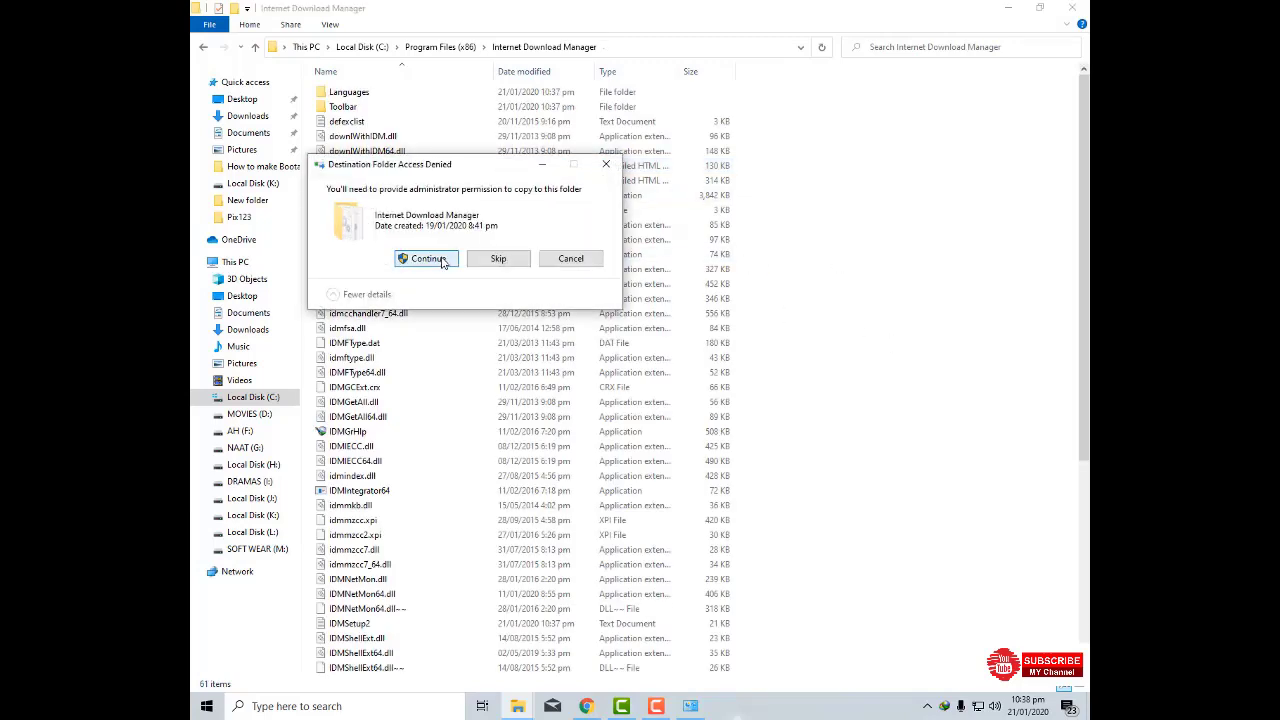
{"action": "left_click", "coordinate": [443, 260]}
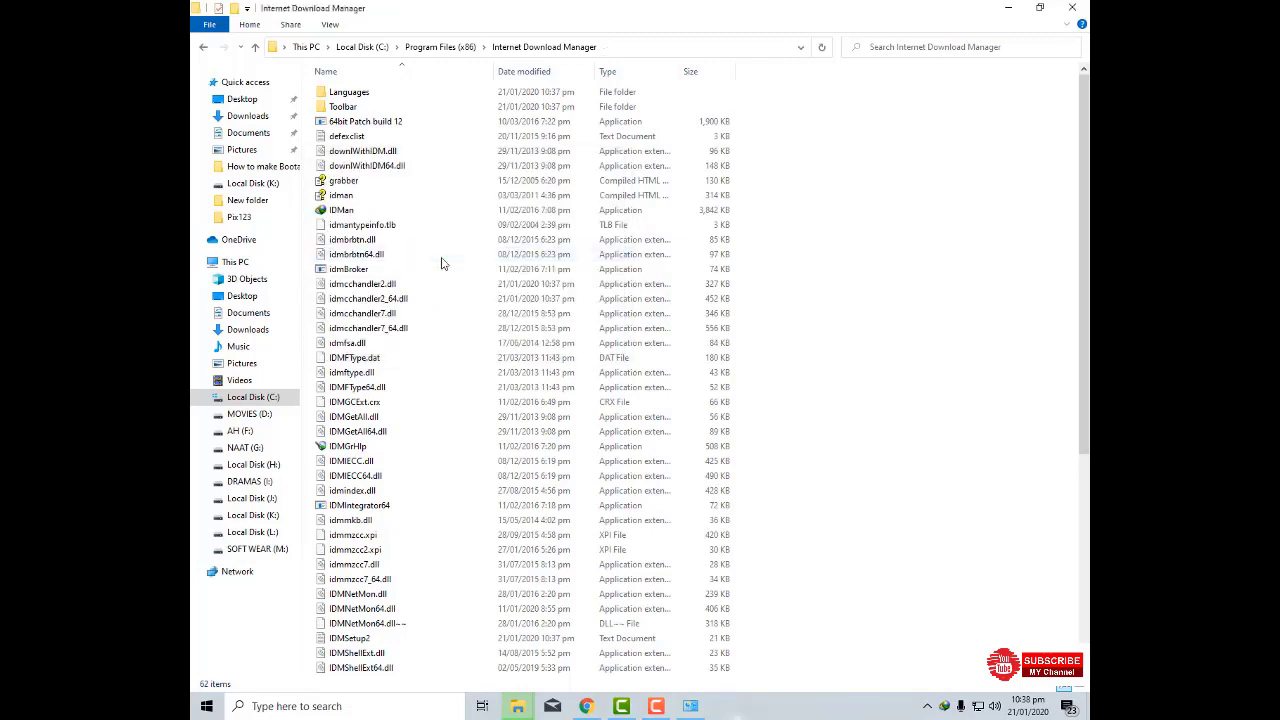
- Run 64bit Patch build 12 from the Internet Download Manager program folder and finish its wizard, minimizing the browser that opens
{"action": "right_click", "coordinate": [352, 122]}
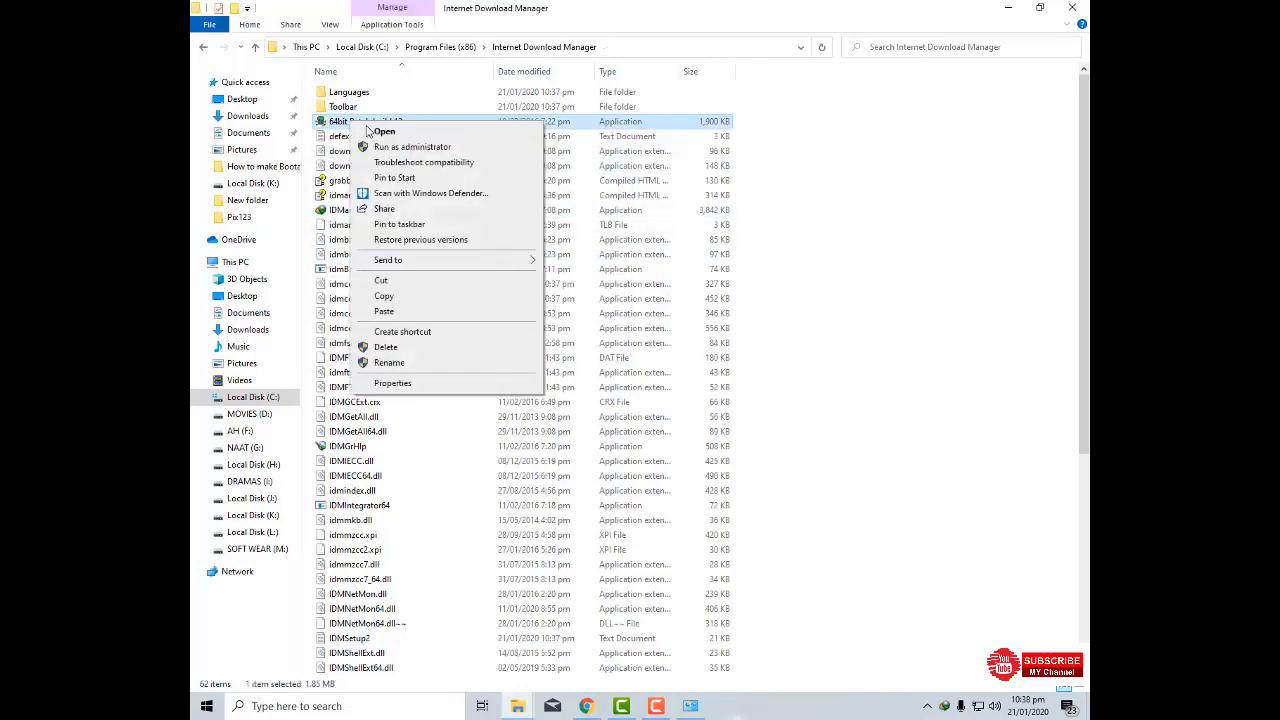
{"action": "left_click", "coordinate": [370, 130]}
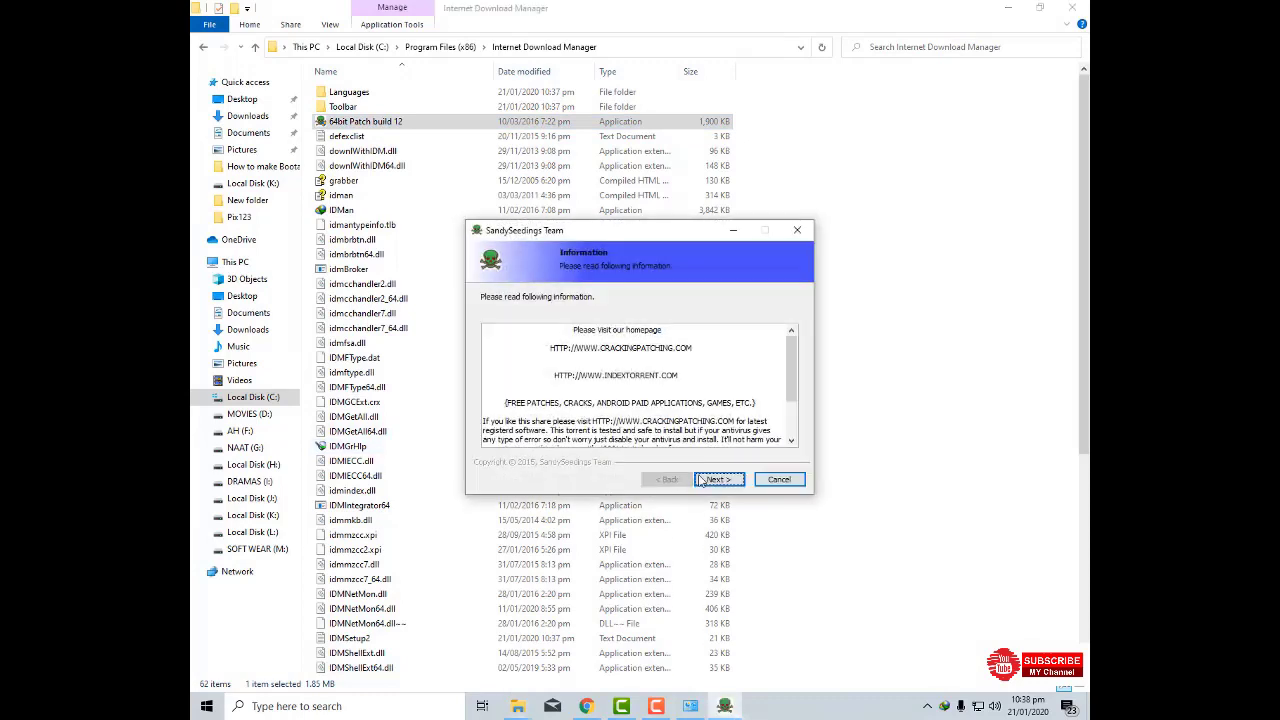
{"action": "left_click", "coordinate": [719, 480]}
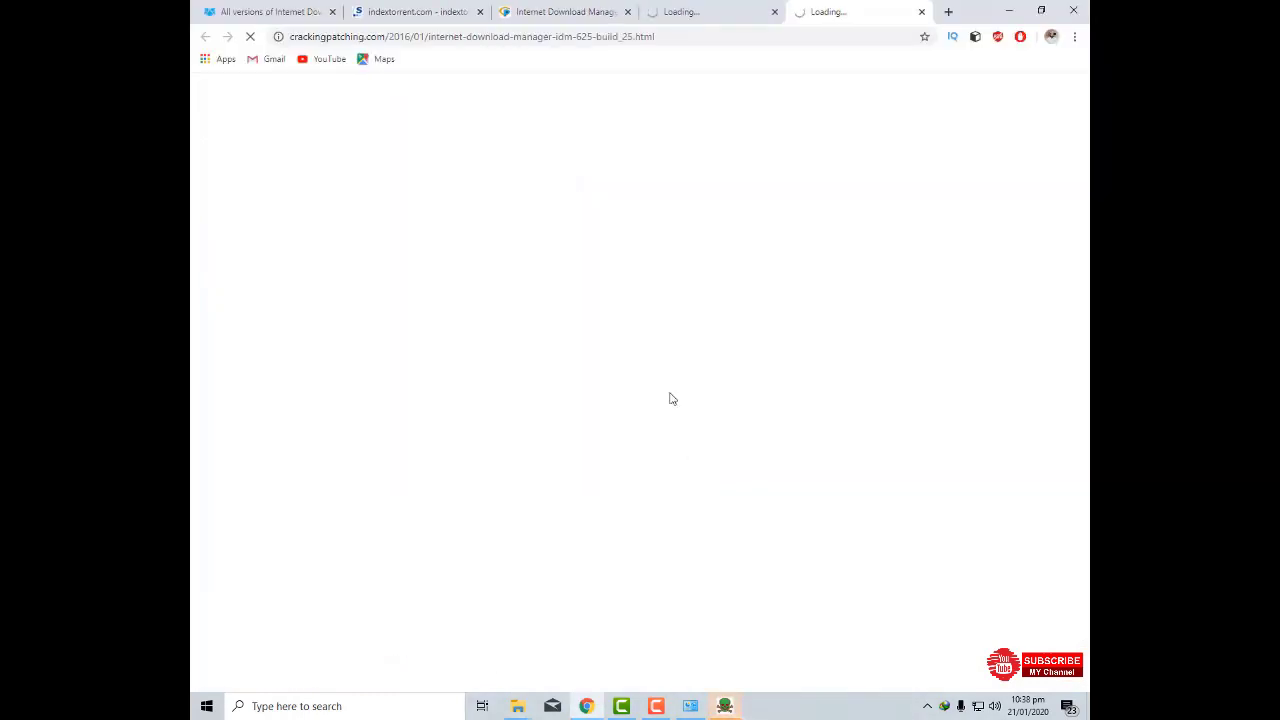
{"action": "left_click", "coordinate": [1008, 10]}
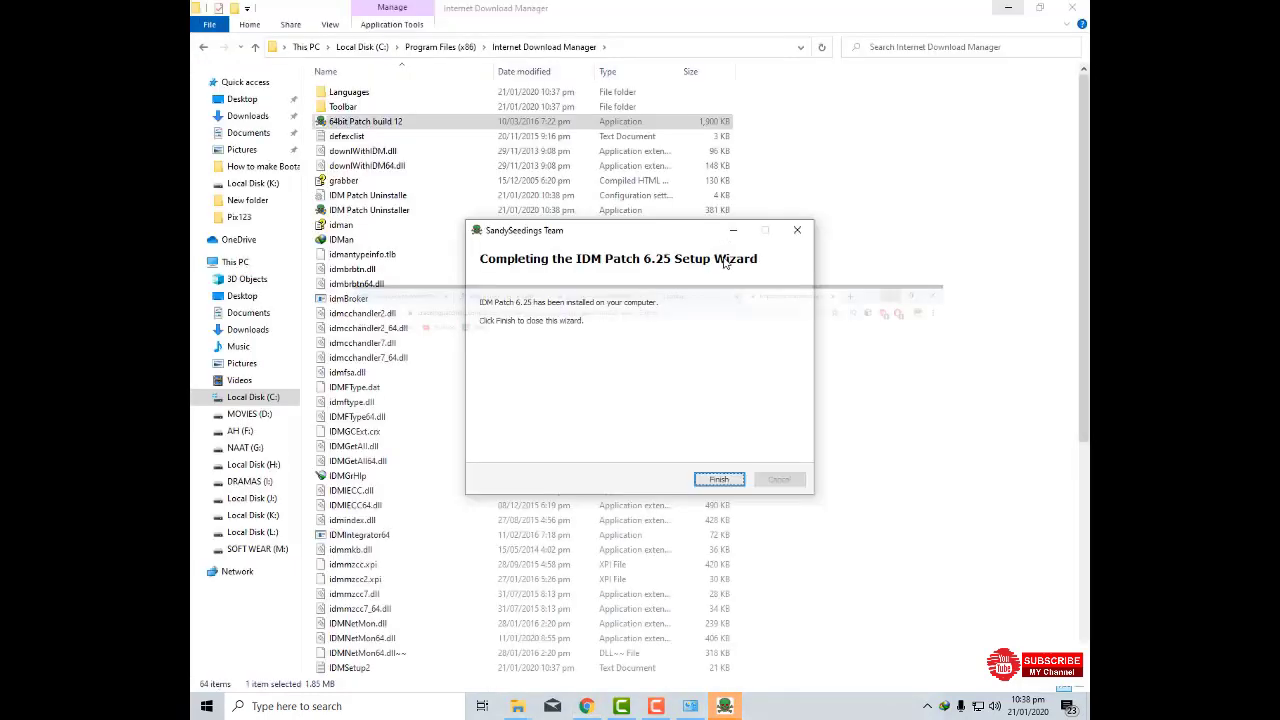
{"action": "left_click", "coordinate": [720, 479]}
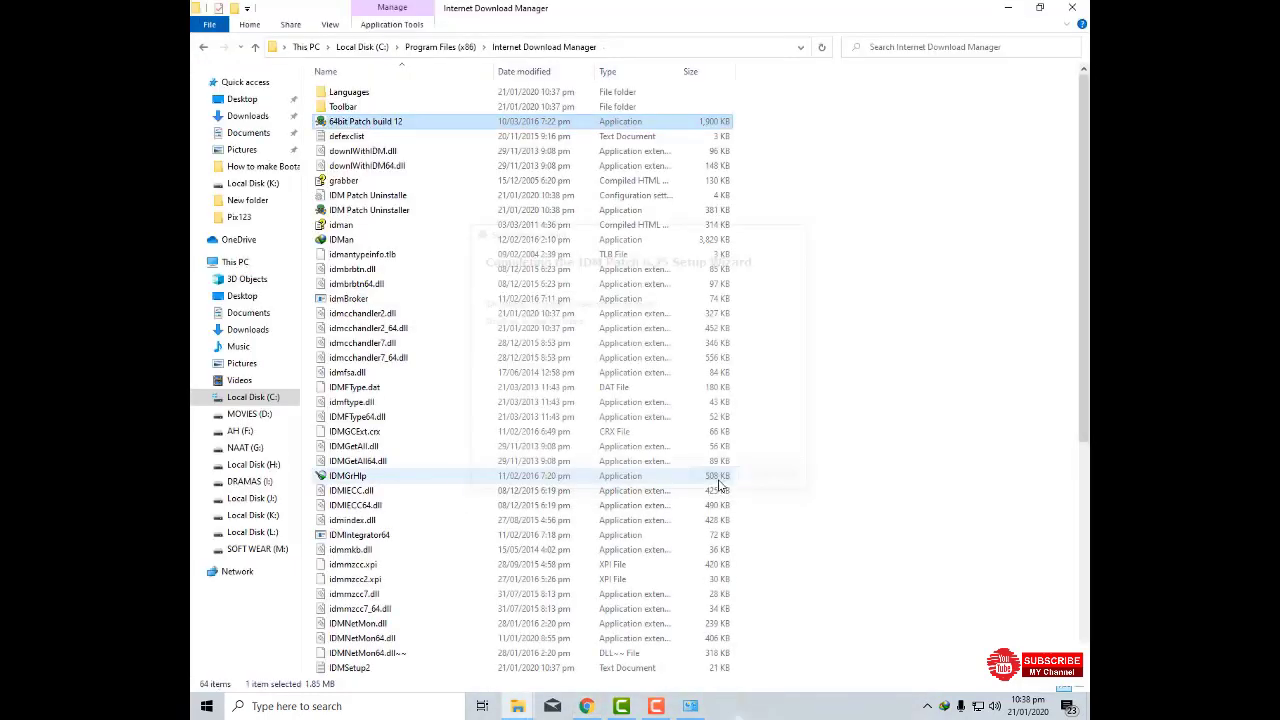
- Launch IDMan from the program folder and dismiss the Tip of the Day
{"action": "right_click", "coordinate": [334, 239]}
{"action": "left_click", "coordinate": [362, 250]}
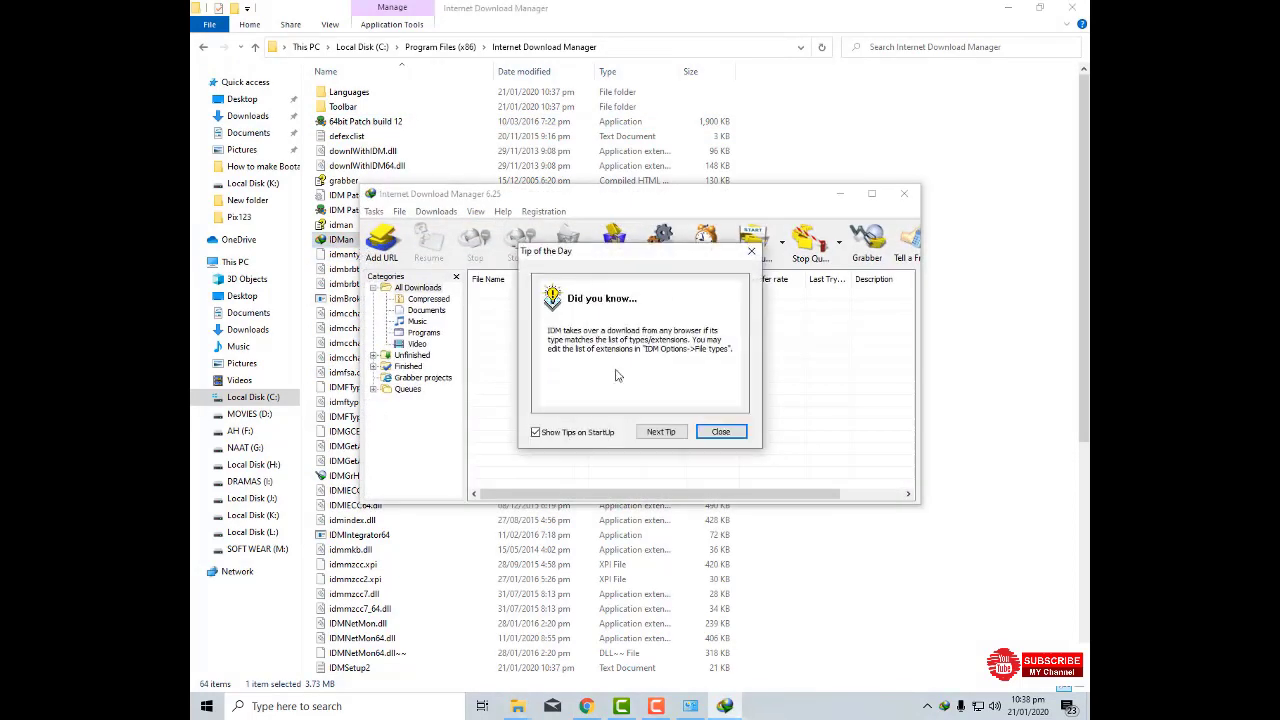
{"action": "left_click", "coordinate": [719, 431]}
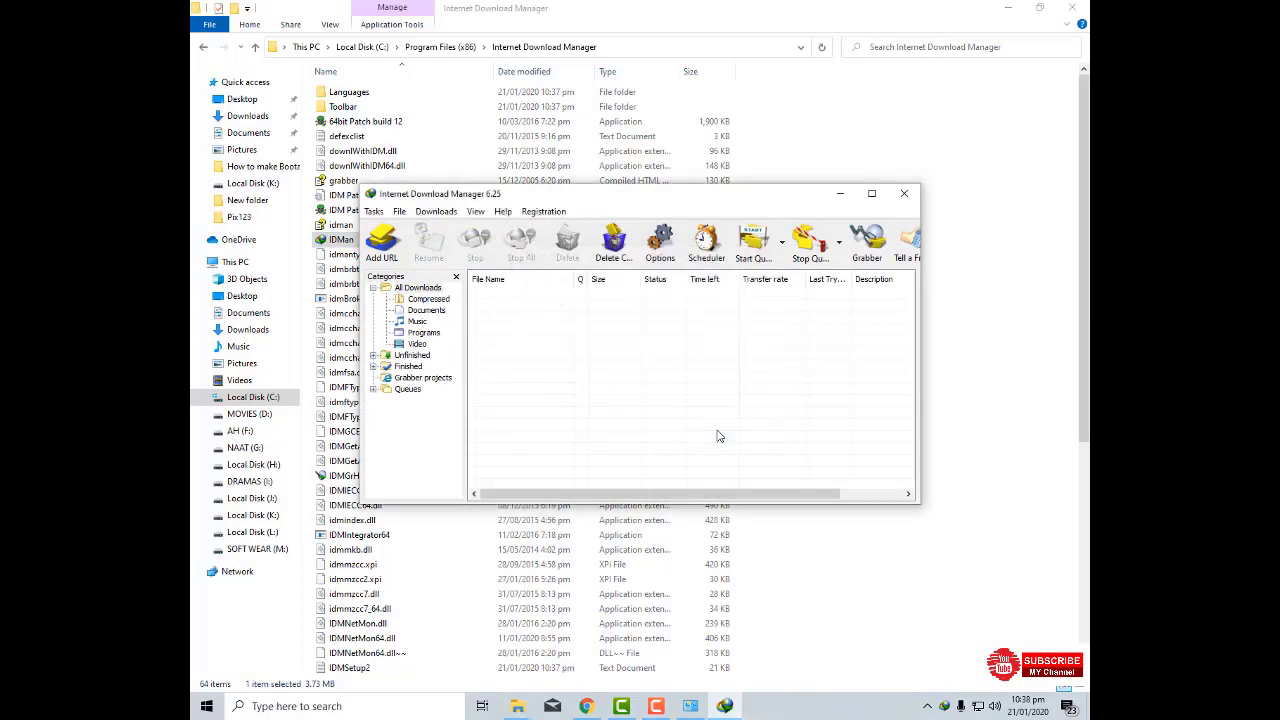
- Close the Internet Download Manager window, minimize the program folder and refresh the desktop
{"action": "left_click", "coordinate": [904, 193]}
{"action": "left_click", "coordinate": [1008, 8]}
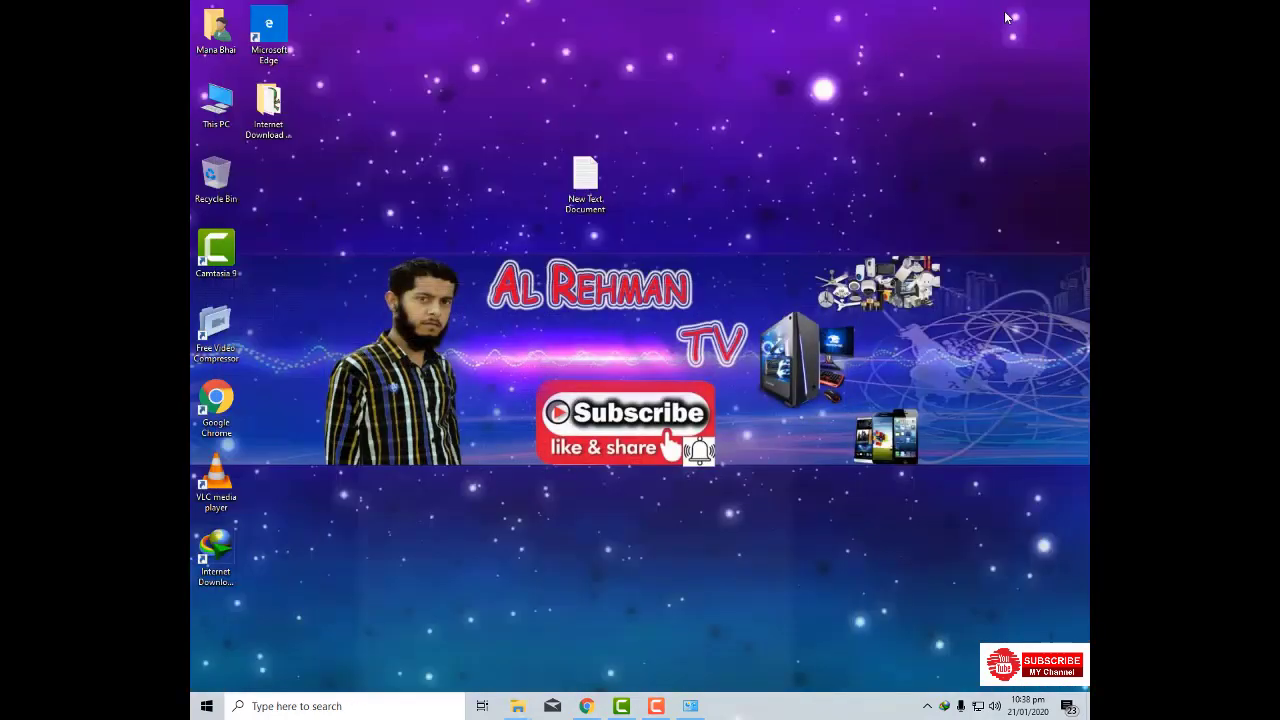
{"action": "right_click", "coordinate": [721, 243]}
{"action": "left_click", "coordinate": [760, 284]}
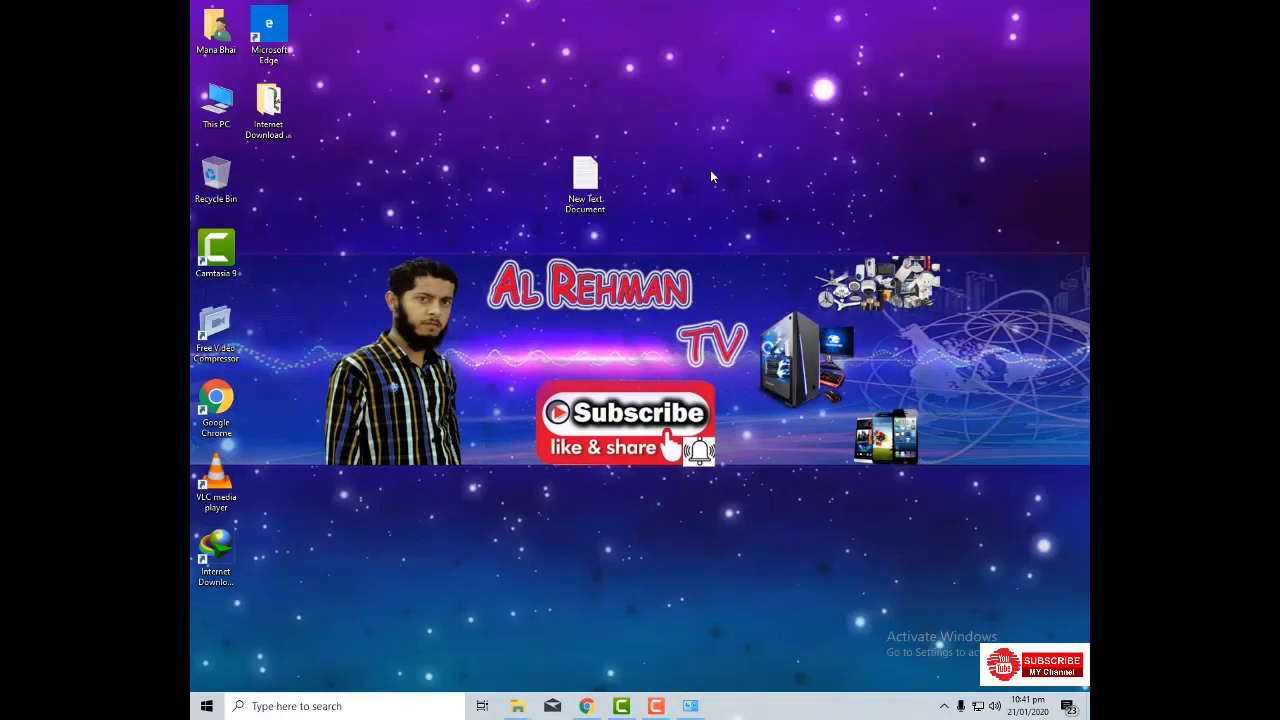